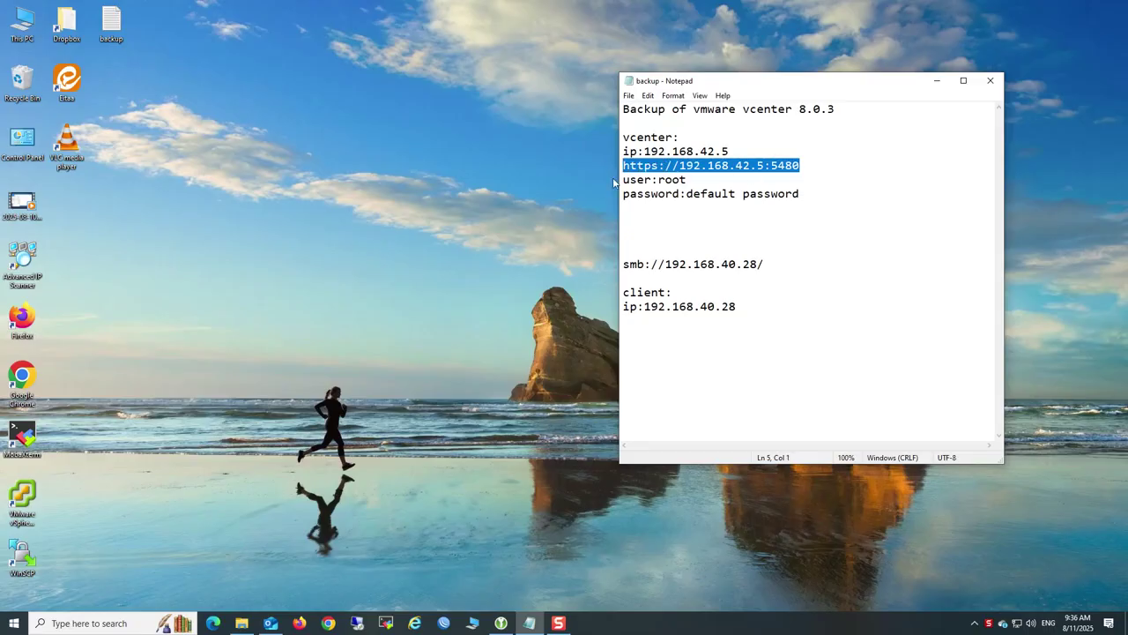
Highlight the credential lines and the SMB share address in the Notepad backup notes
drag(804, 194, 622, 165)
drag(776, 267, 623, 264)
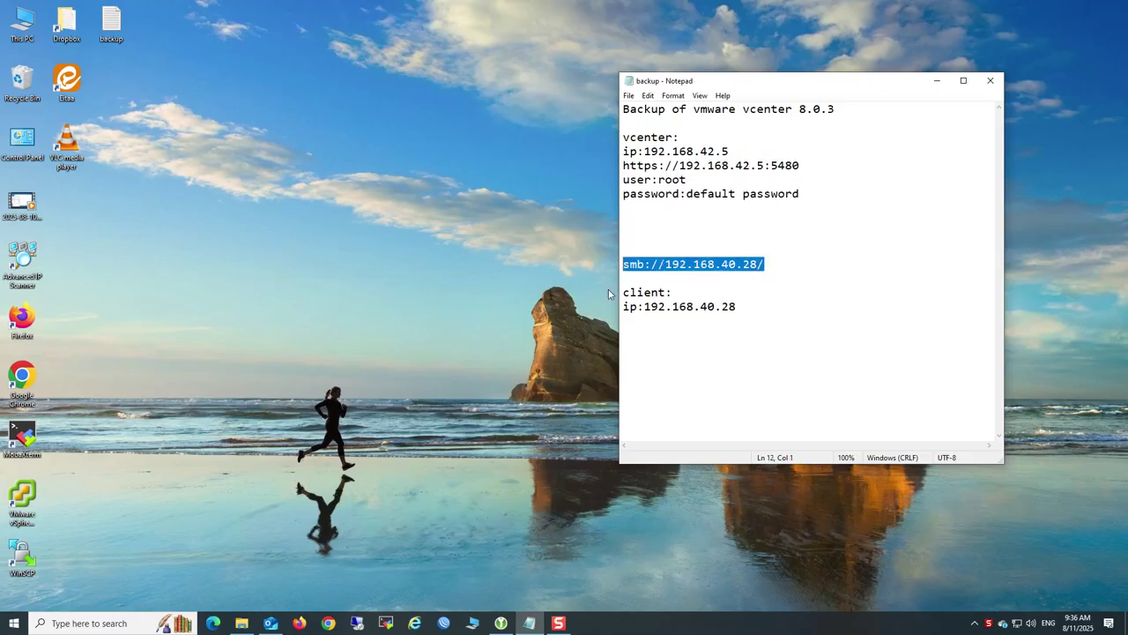
click(499, 373)
Open Command Prompt from Windows search and begin a ping to 192.168.42.5
key(super)
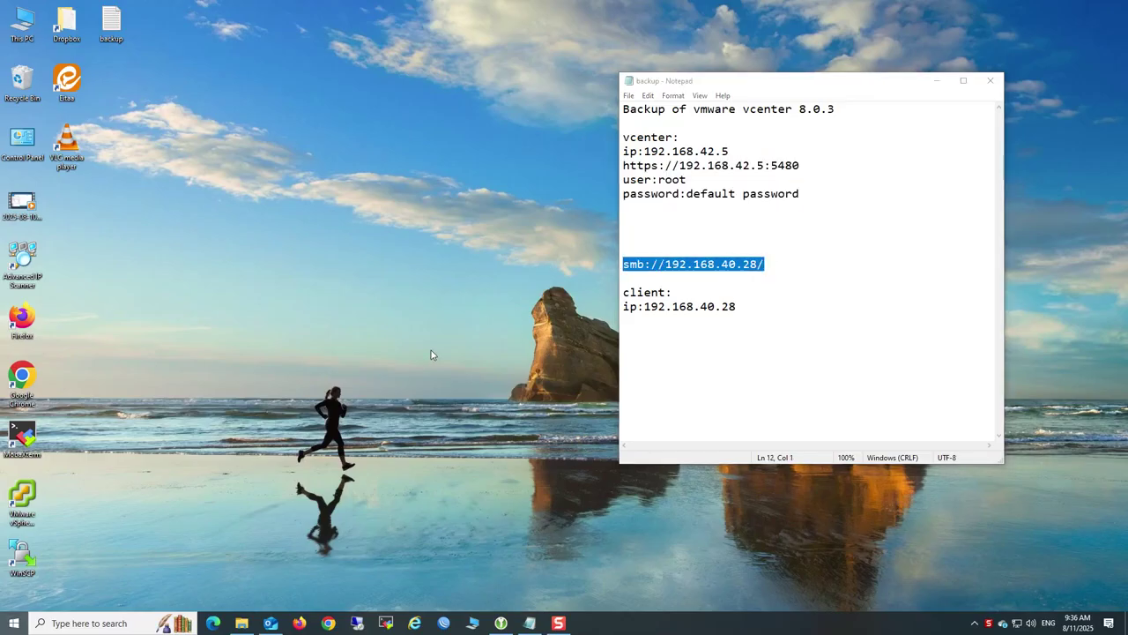
text(cmd)
key(Return)
text(ping 192.168.4)
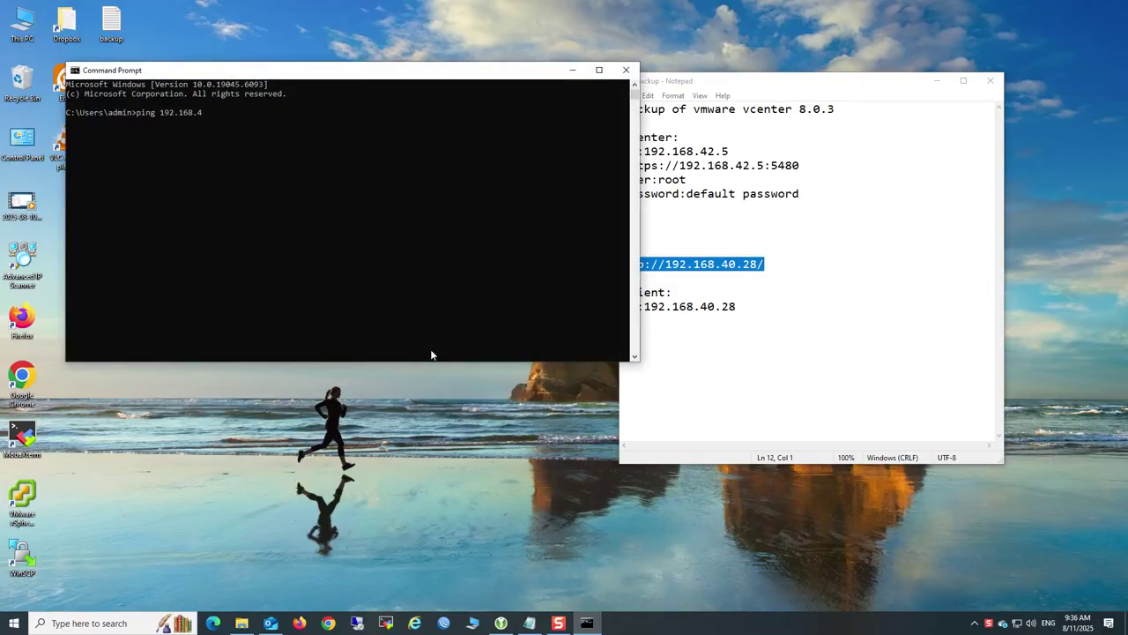
text(2.5)
Ping the vCenter at 192.168.42.5, then move the console aside and minimize it
key(Return)
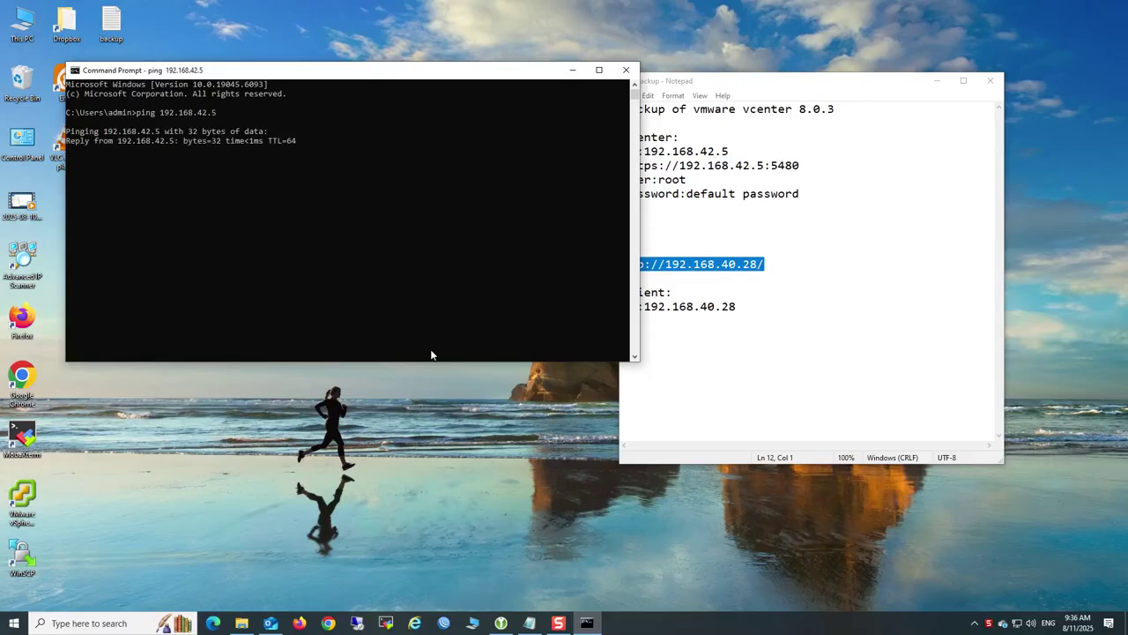
drag(357, 74, 445, 106)
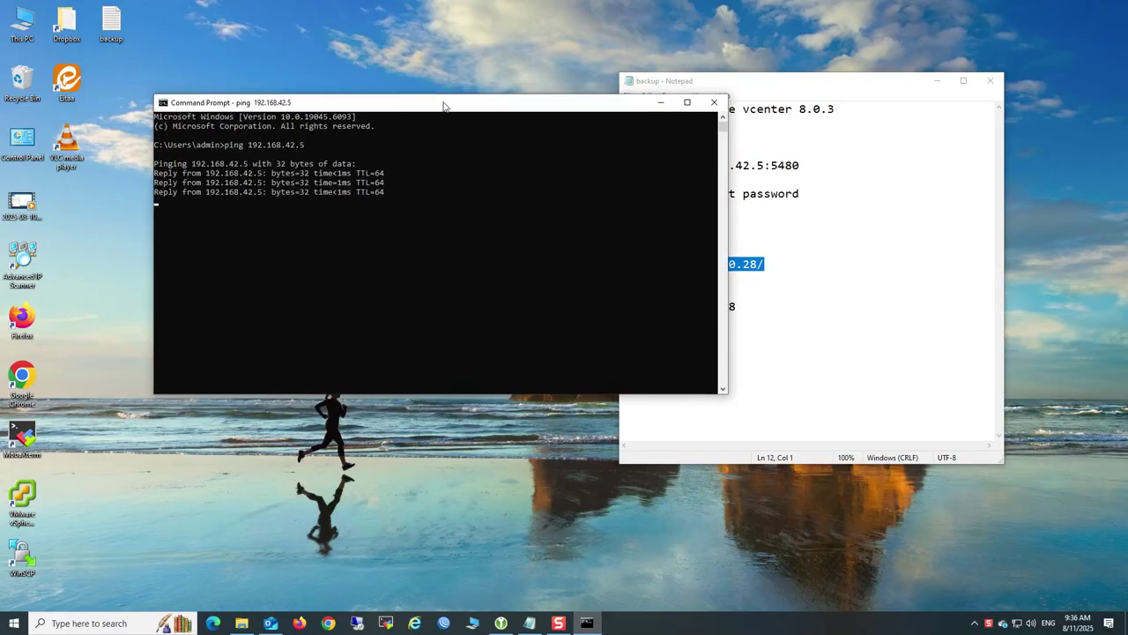
click(660, 103)
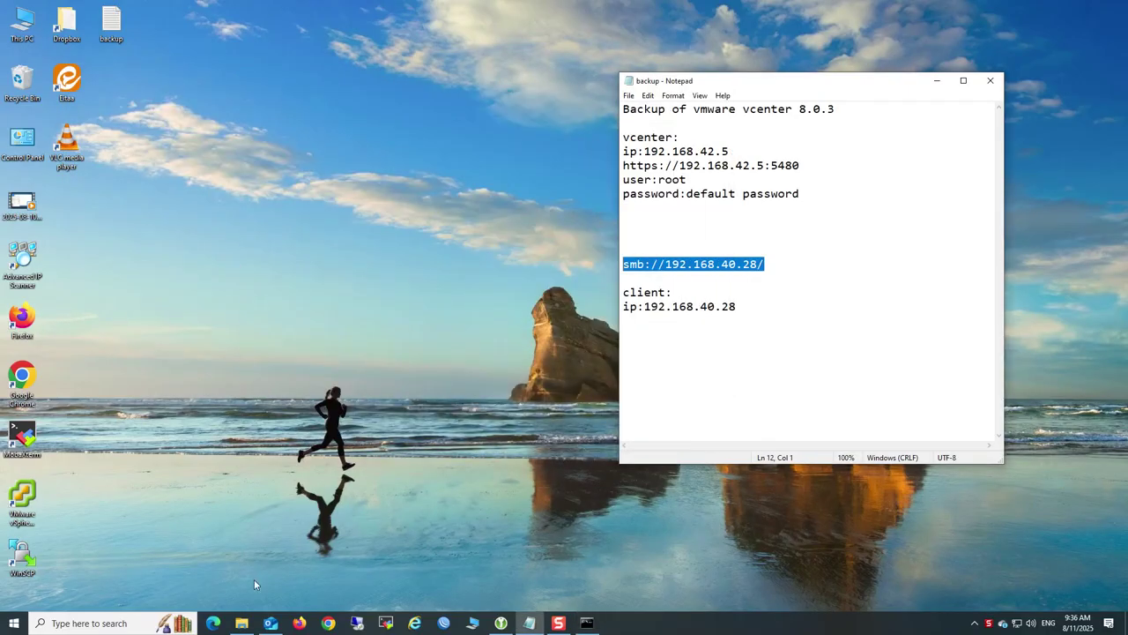
In Chrome, load 192.168.42.5 and go to the vSphere Client login
click(328, 623)
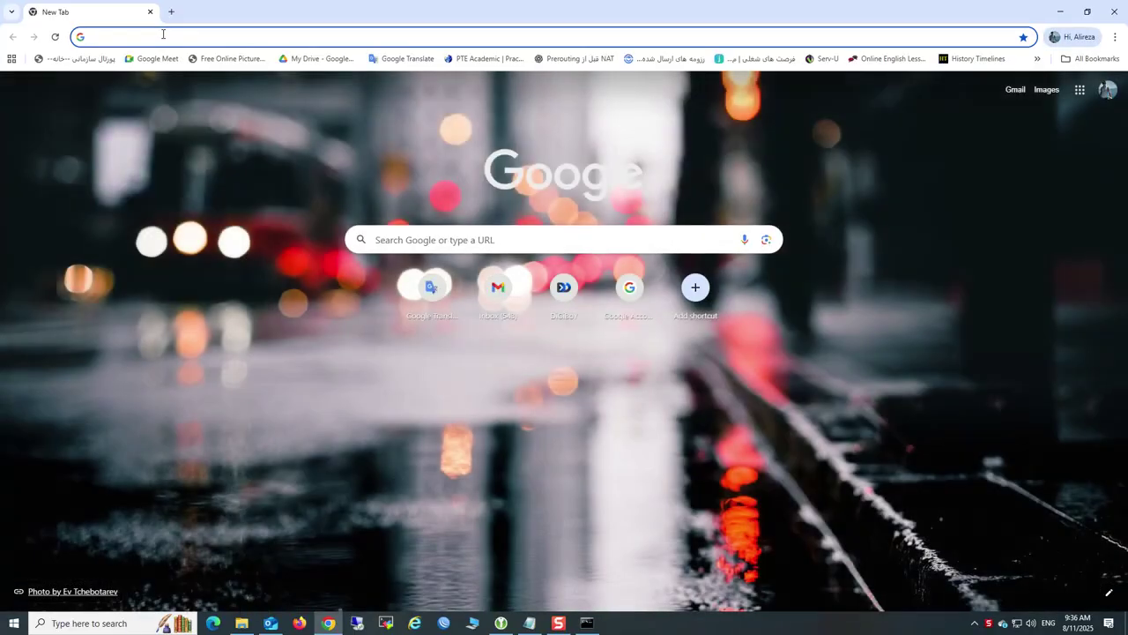
click(163, 35)
text(192.168)
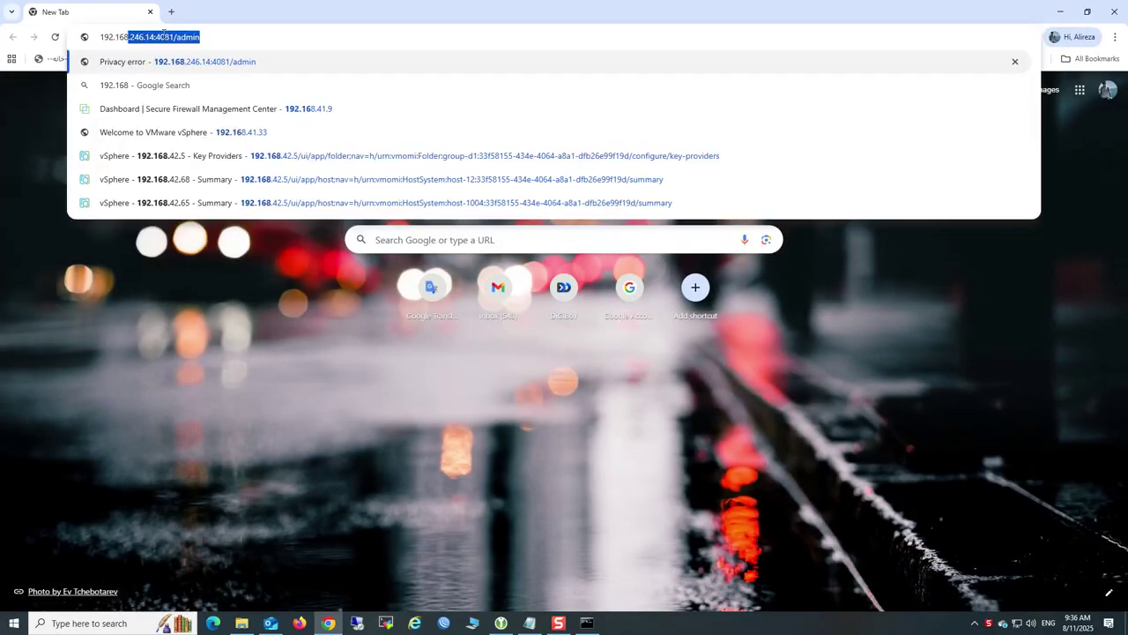
text(.42.5)
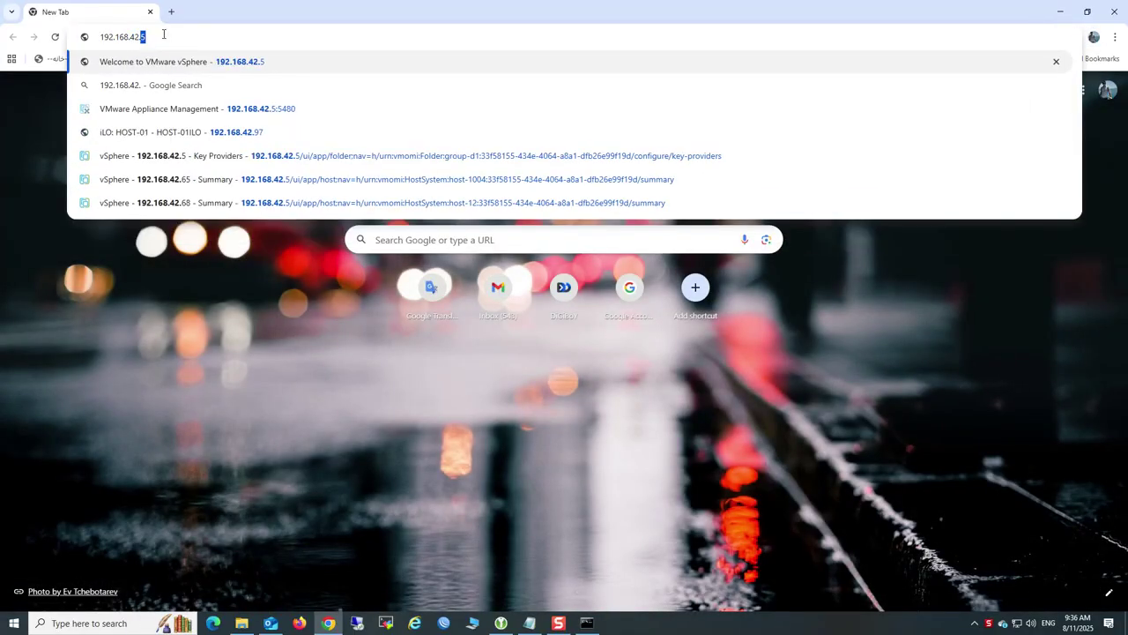
key(Return)
click(144, 127)
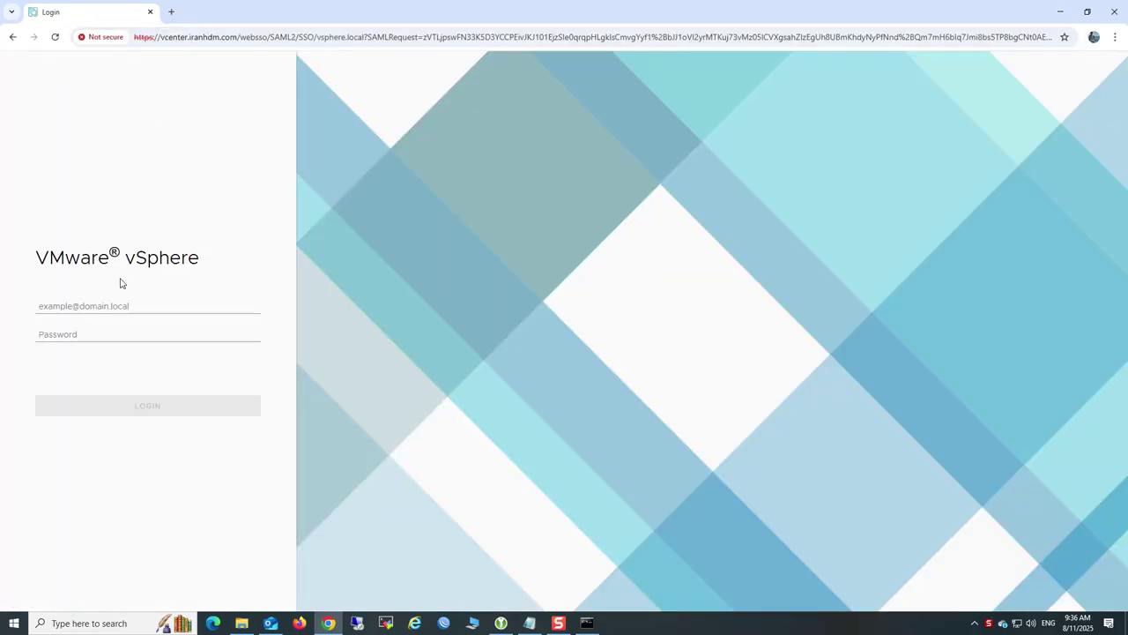
Load the appliance management login at 192.168.42.5:5480 in a new tab
click(172, 12)
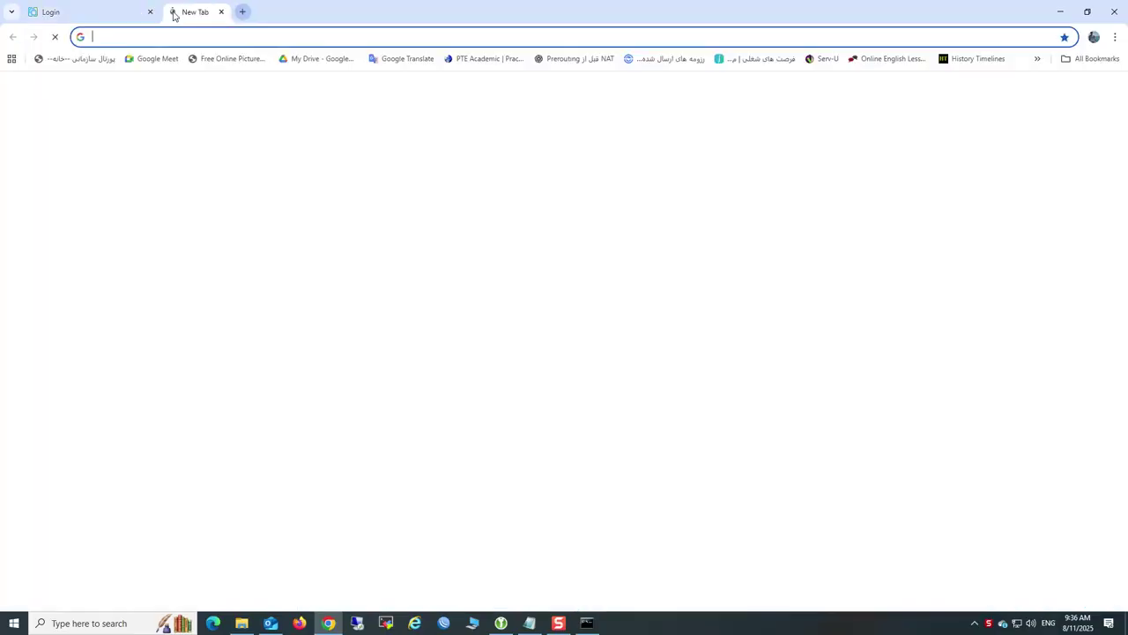
text(192.168)
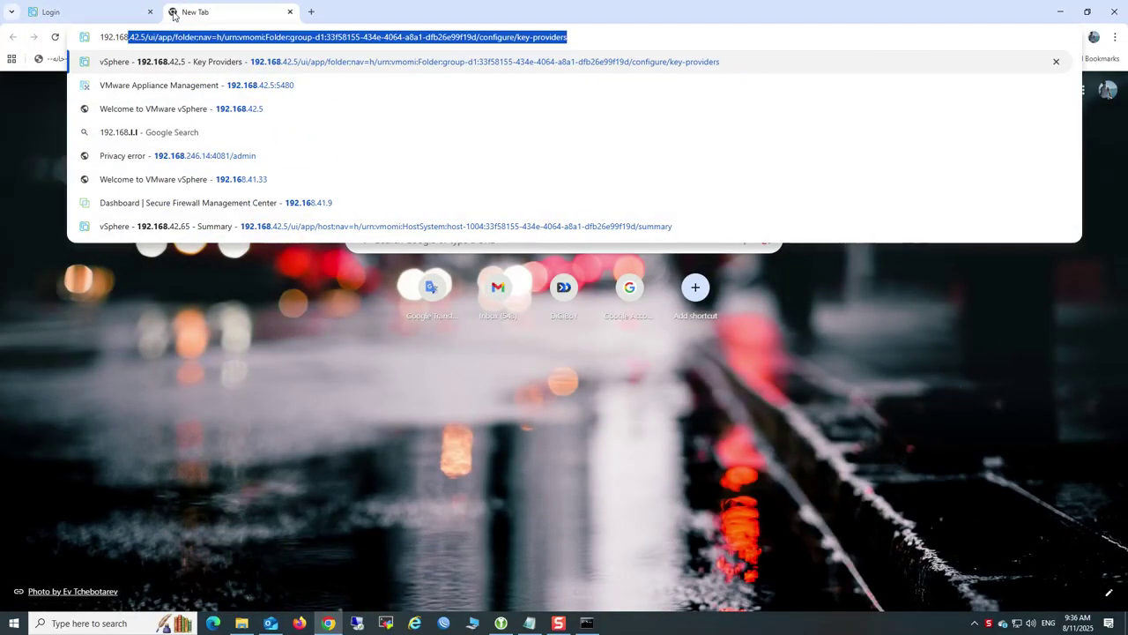
text(.42.5:)
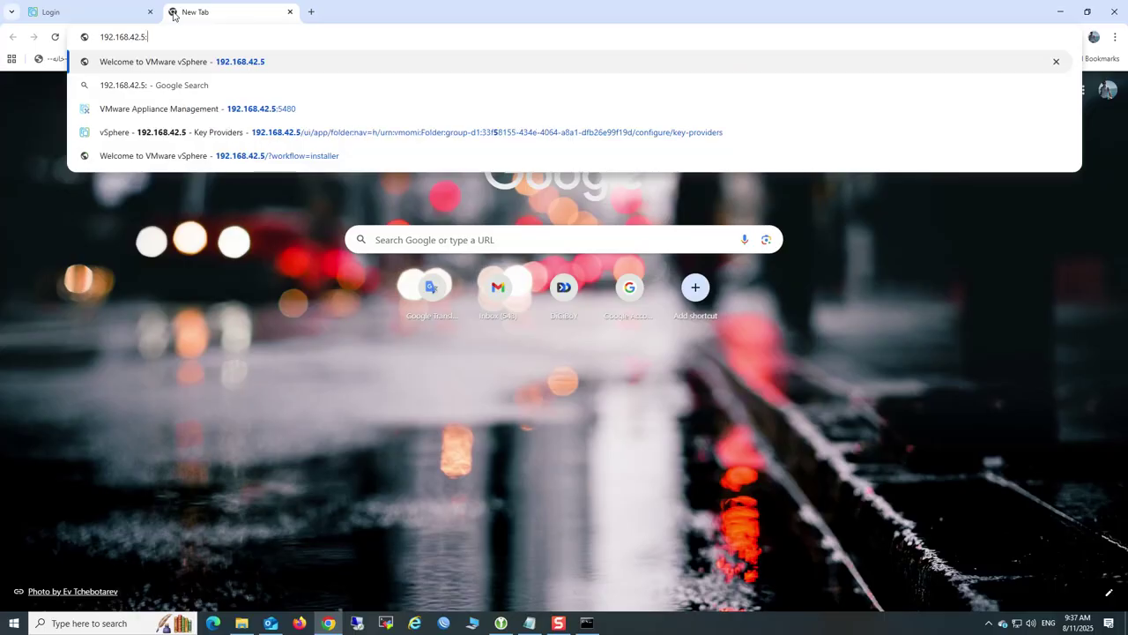
text(5480)
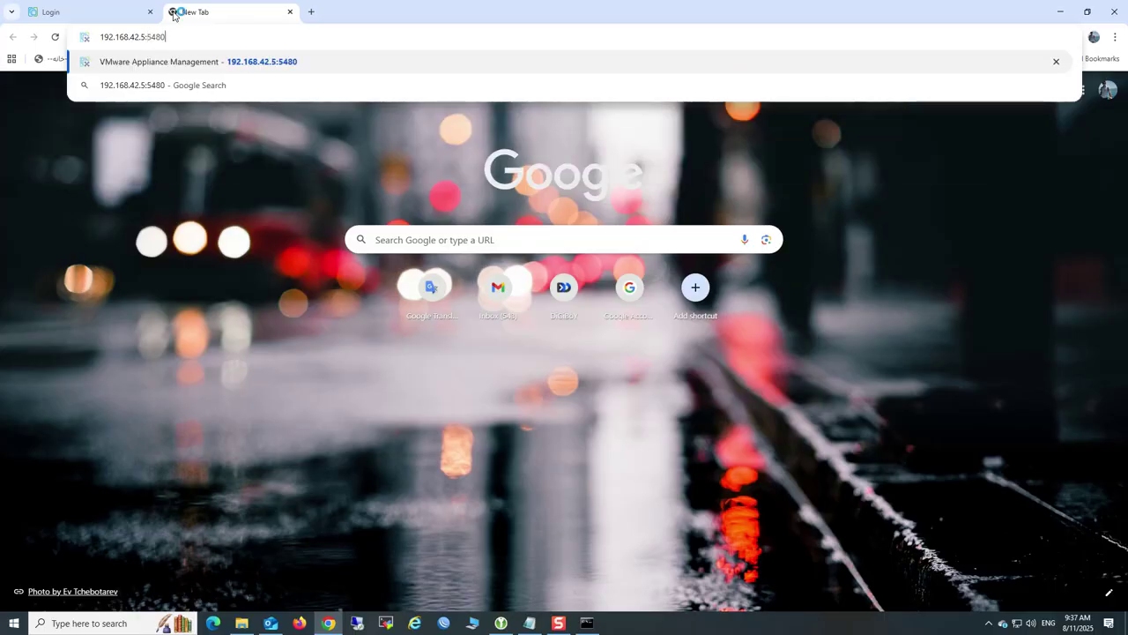
key(Return)
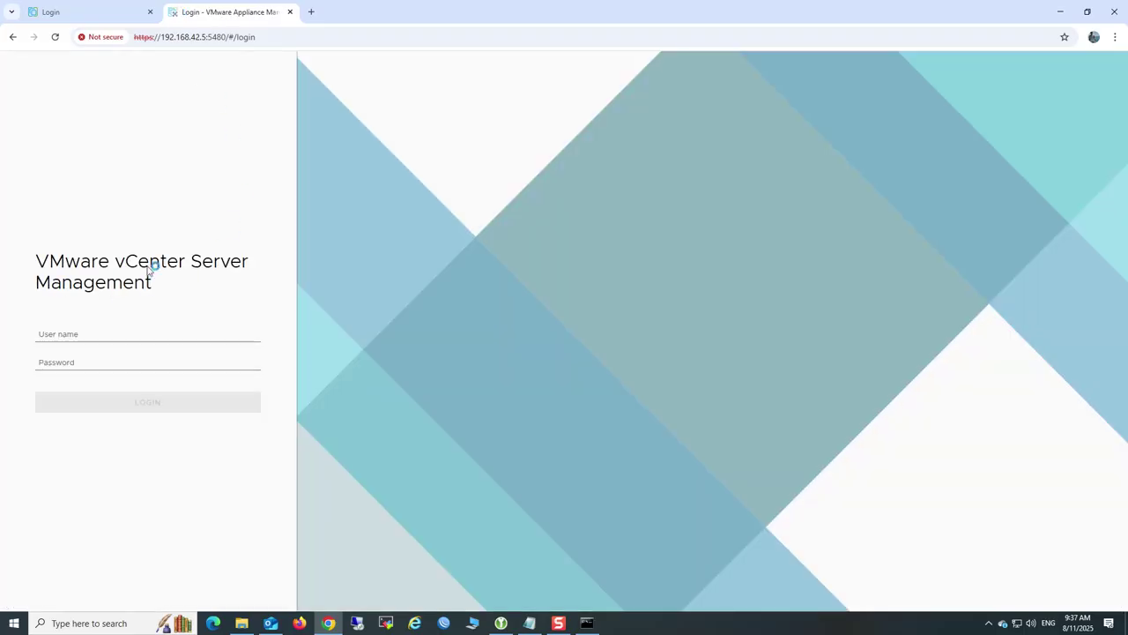
Sign in to vCenter Server Management as root with the account password
drag(37, 261, 179, 289)
click(73, 333)
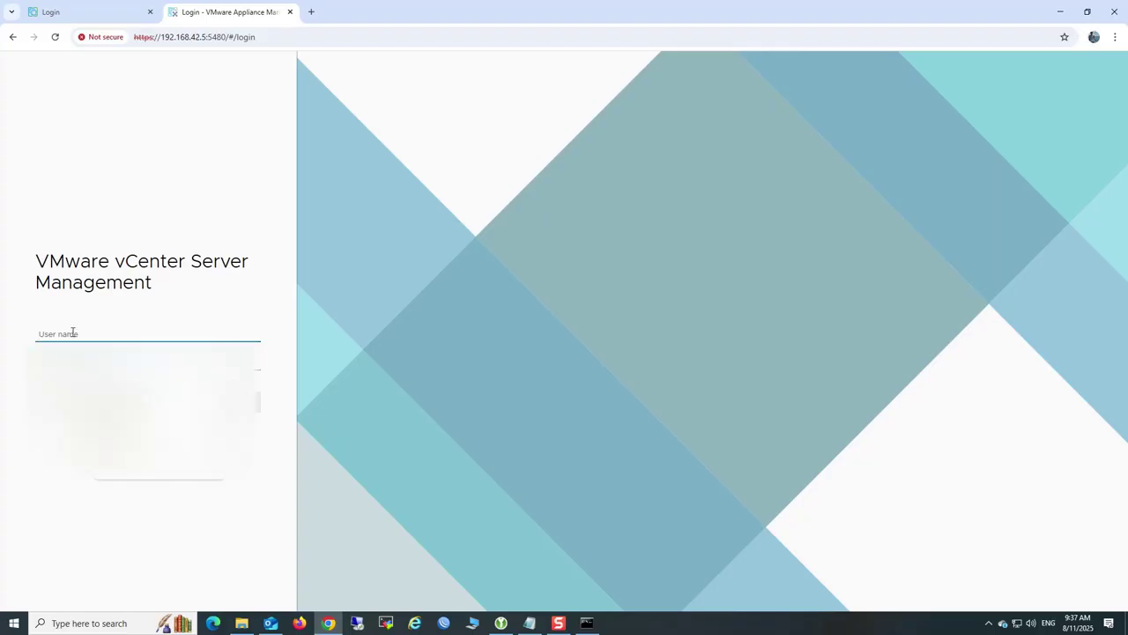
text(root)
key(Tab)
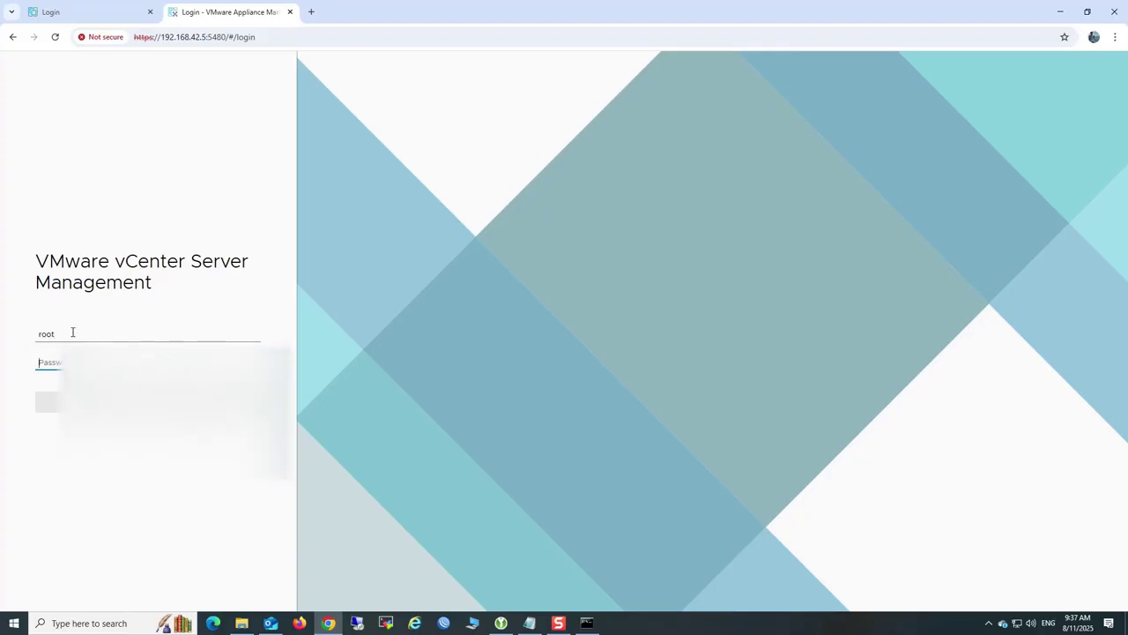
text(V)
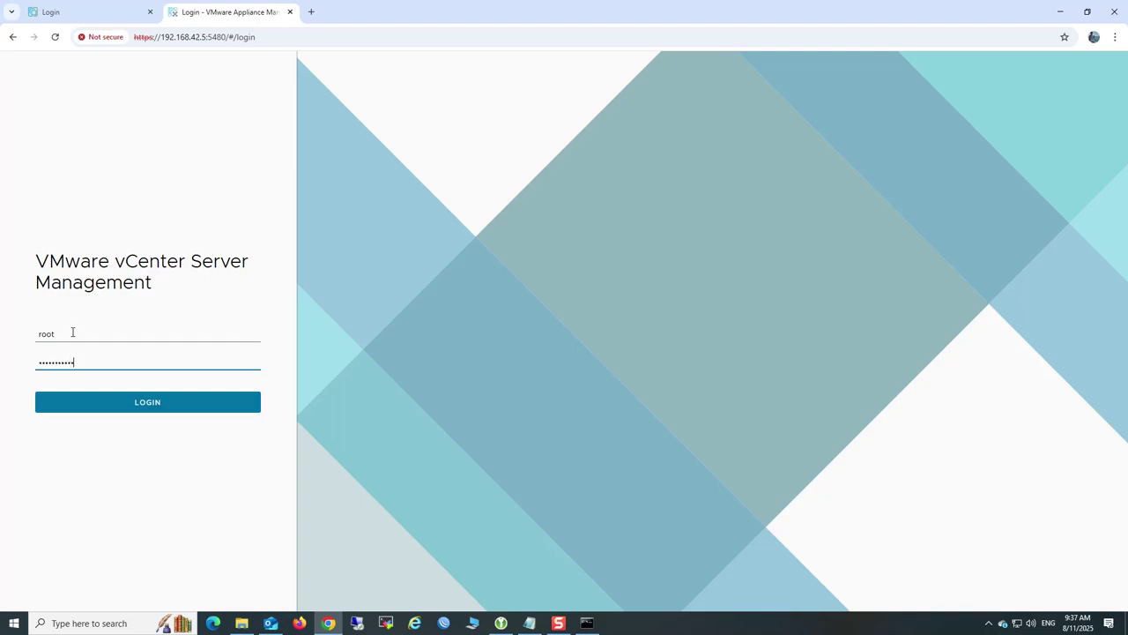
key(Return)
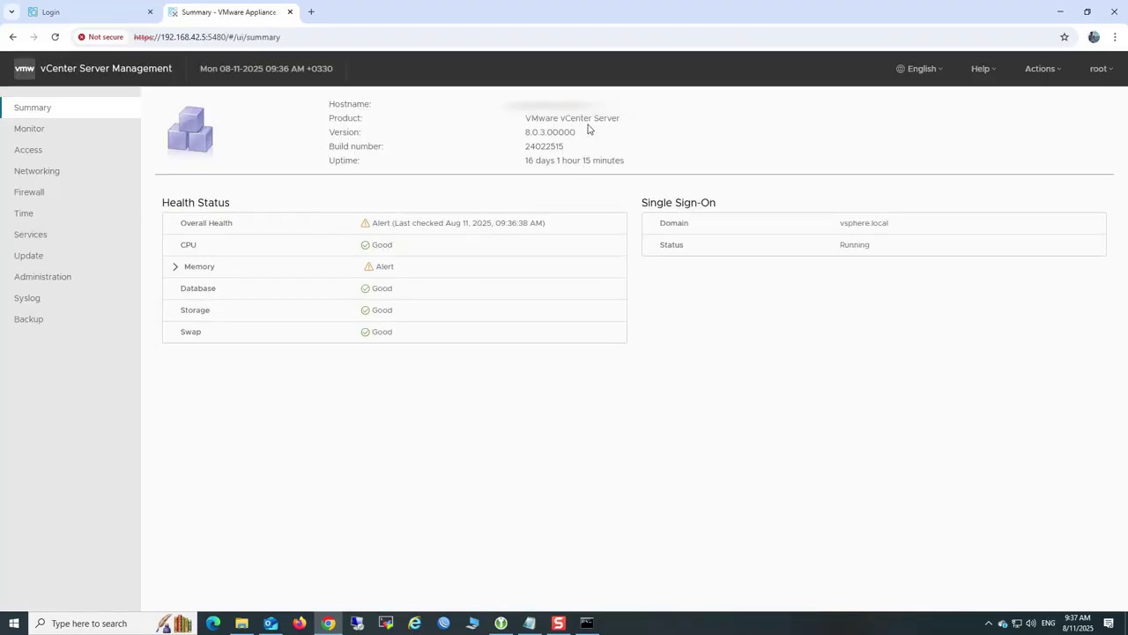
Confirm version 8.0.3.00000, go to the Backup page, and minimize Chrome
drag(577, 133, 526, 133)
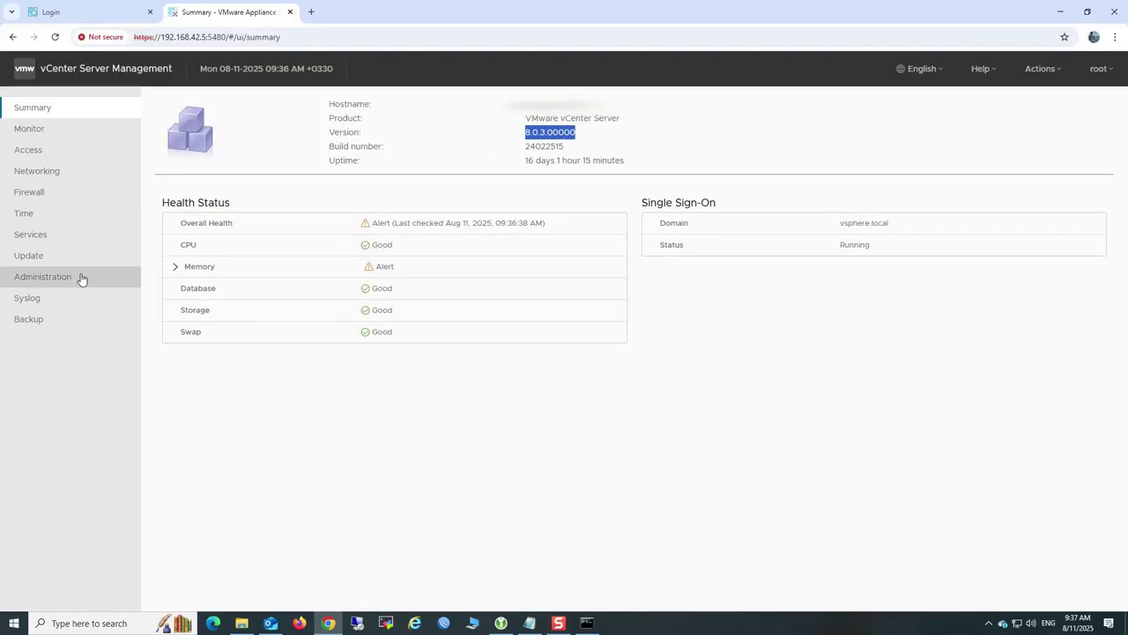
click(56, 325)
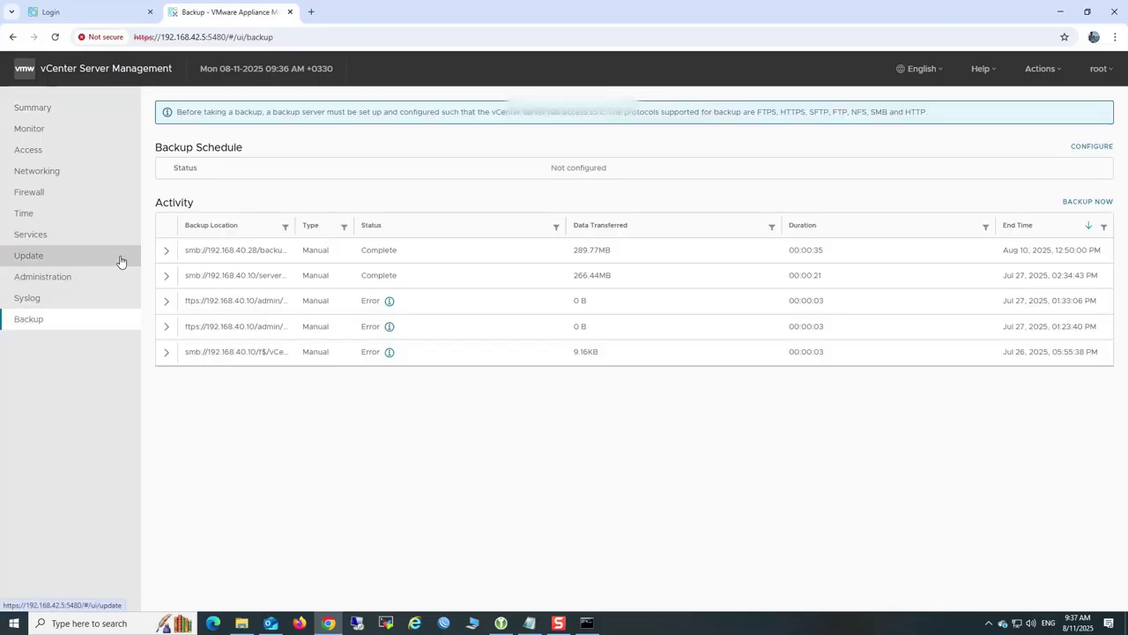
click(1061, 18)
Create a new desktop folder named 'backup'
right_click(134, 166)
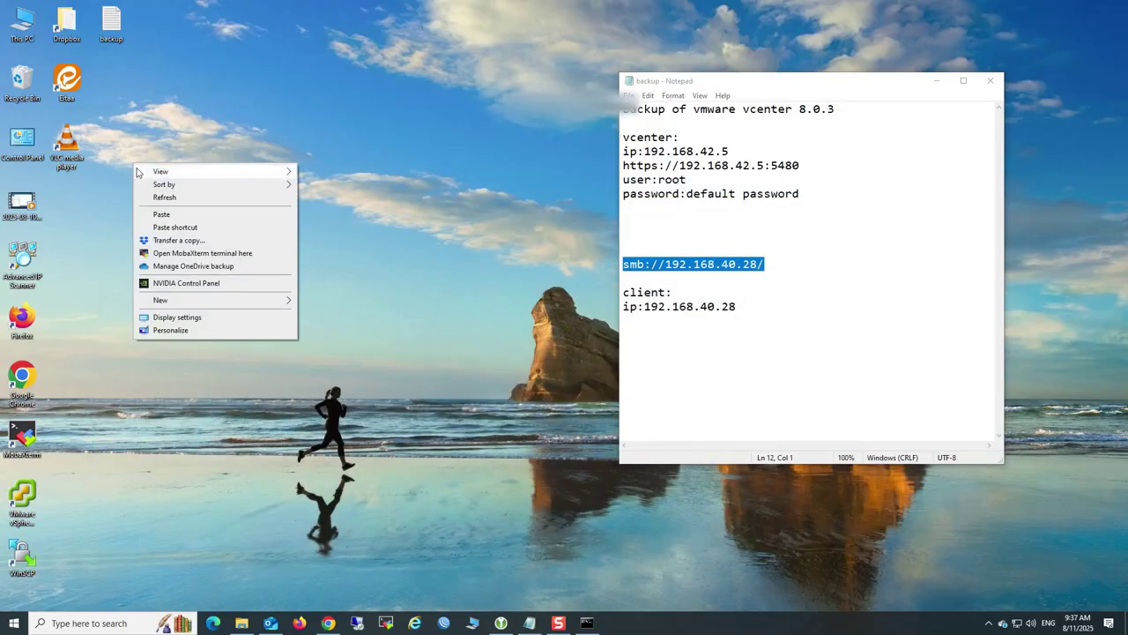
mouse_move(222, 300)
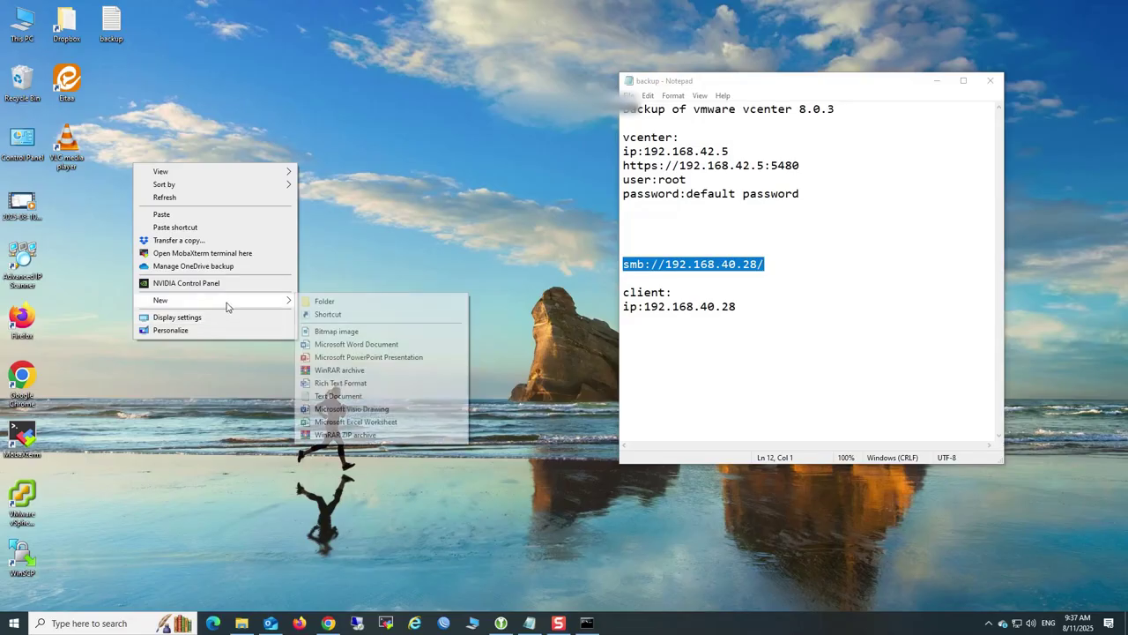
click(310, 303)
text(b)
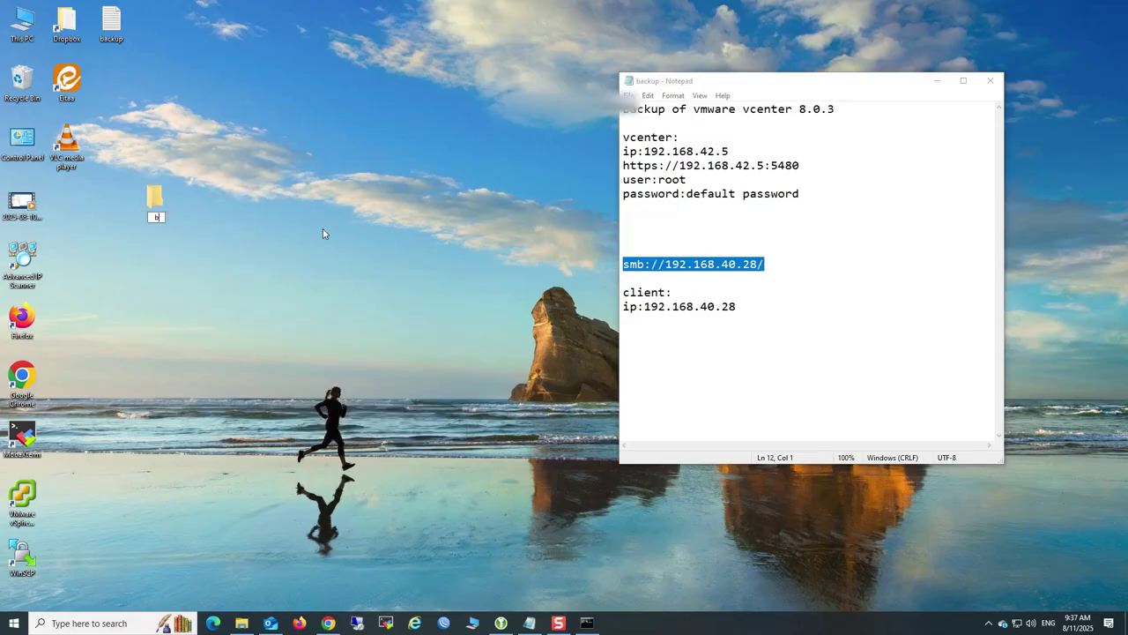
text(ackup)
key(Return)
Turn on 'Share this folder' for backup in its Advanced Sharing settings
right_click(154, 201)
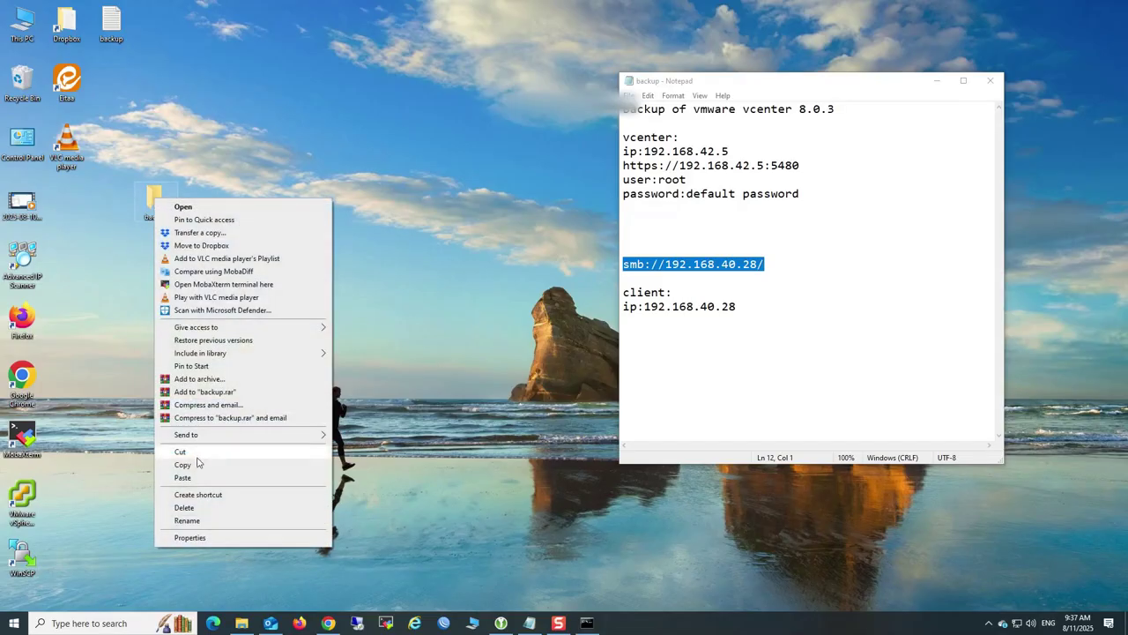
click(200, 546)
click(205, 227)
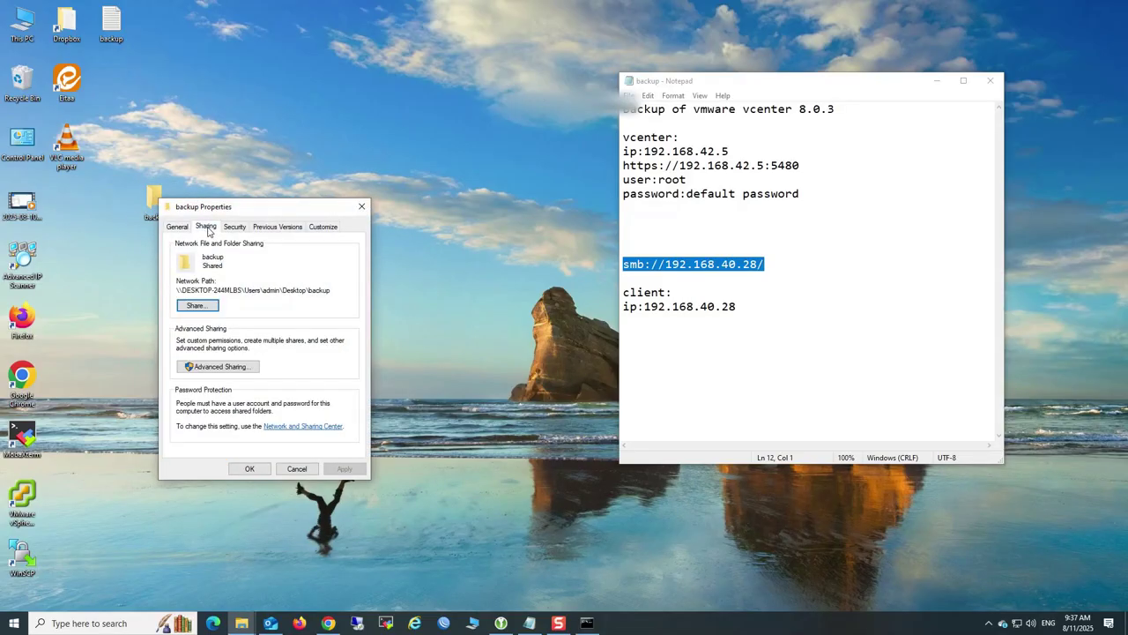
click(246, 367)
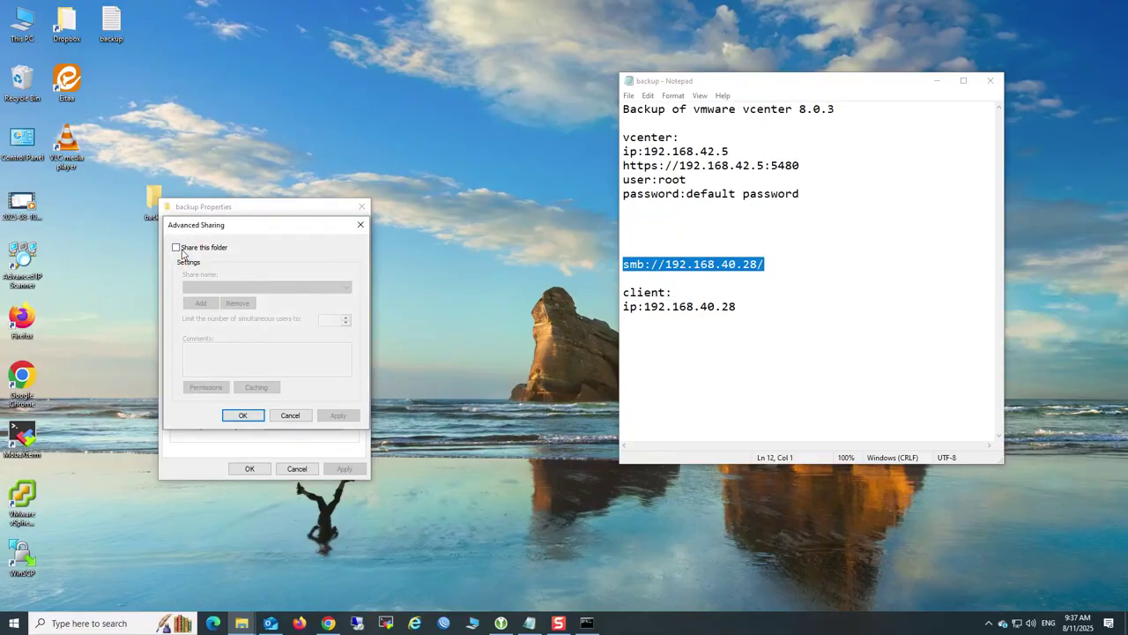
click(177, 247)
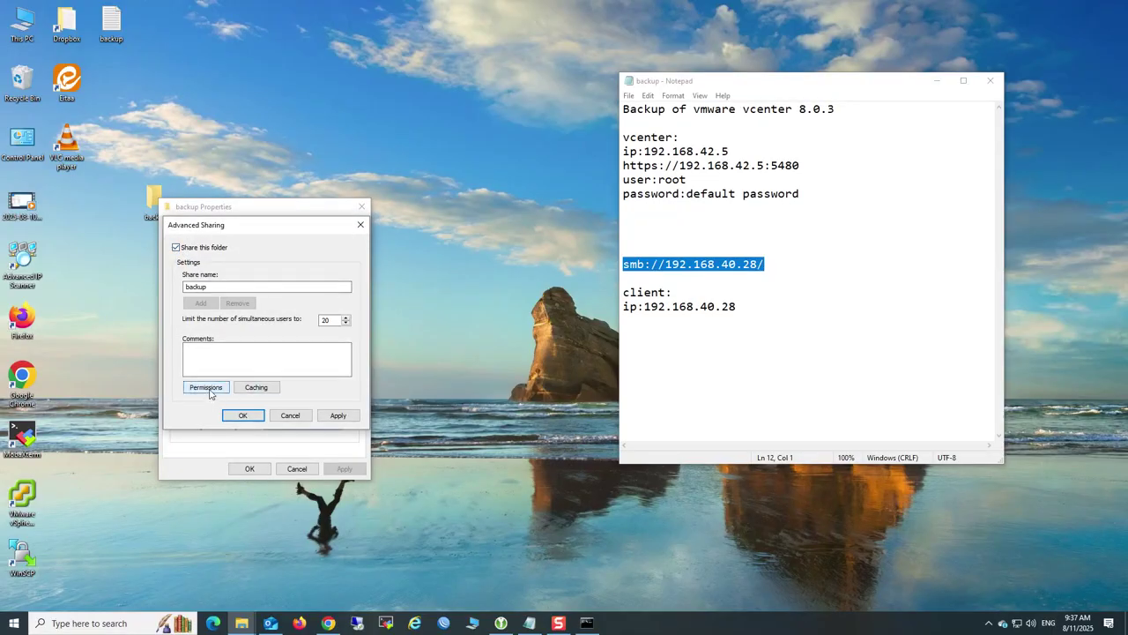
Add the Everyone group to the backup share permissions
click(209, 389)
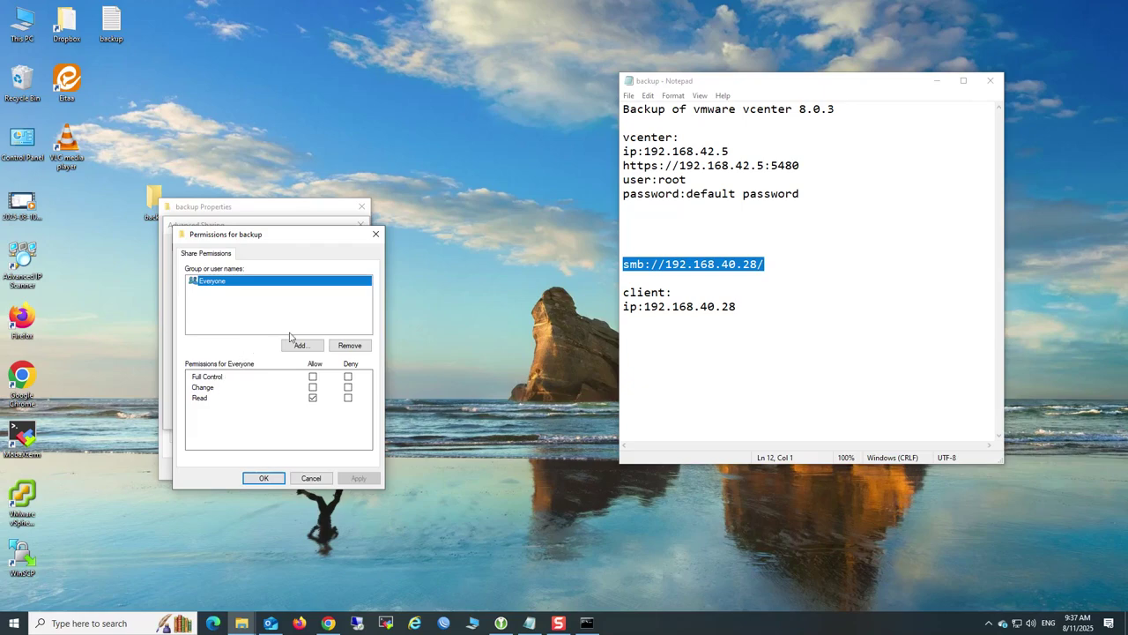
click(297, 344)
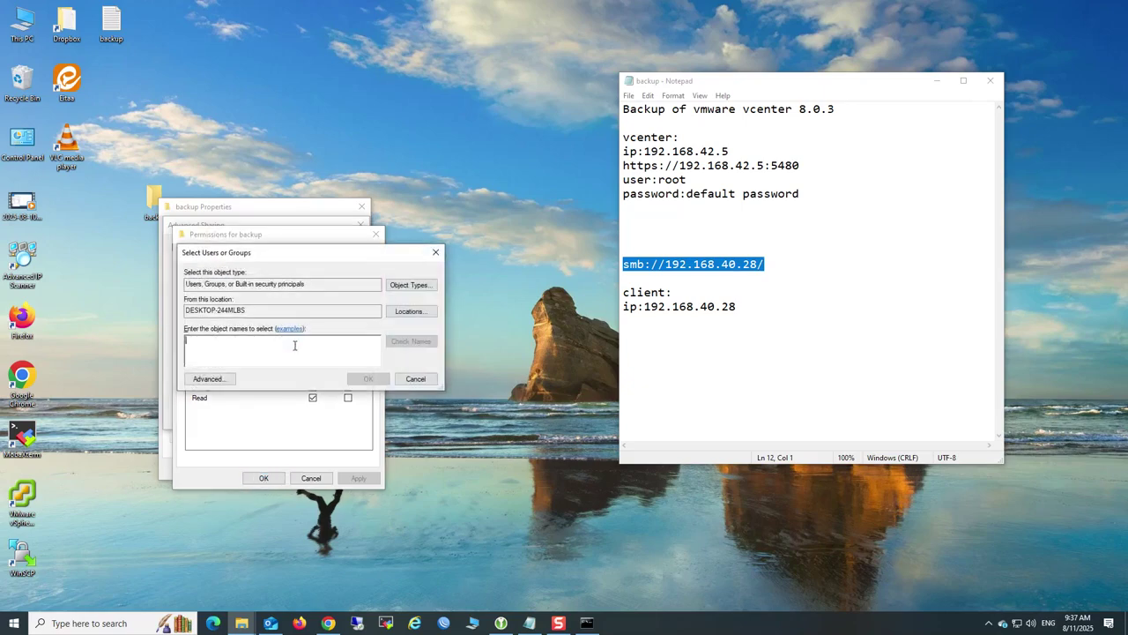
click(220, 378)
click(454, 380)
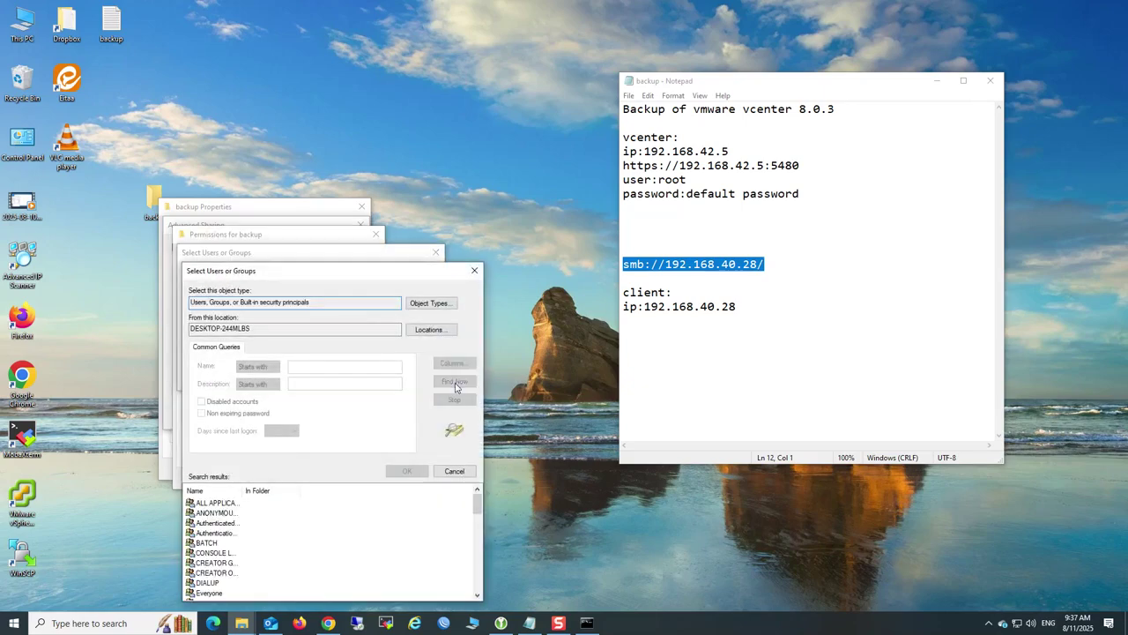
drag(388, 270, 404, 59)
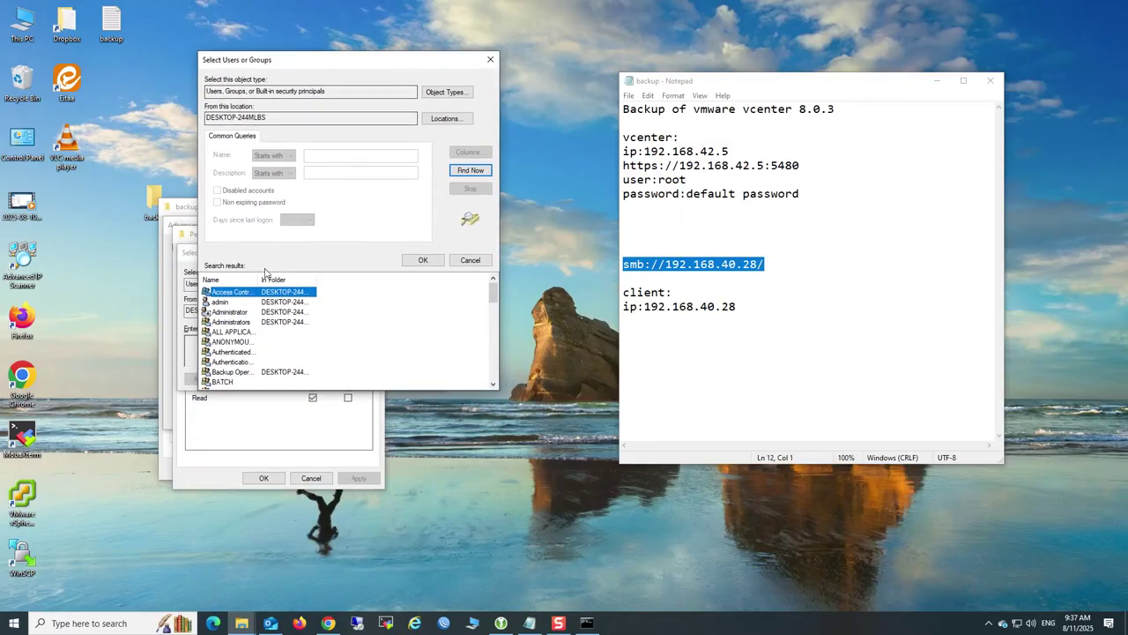
drag(257, 279, 304, 279)
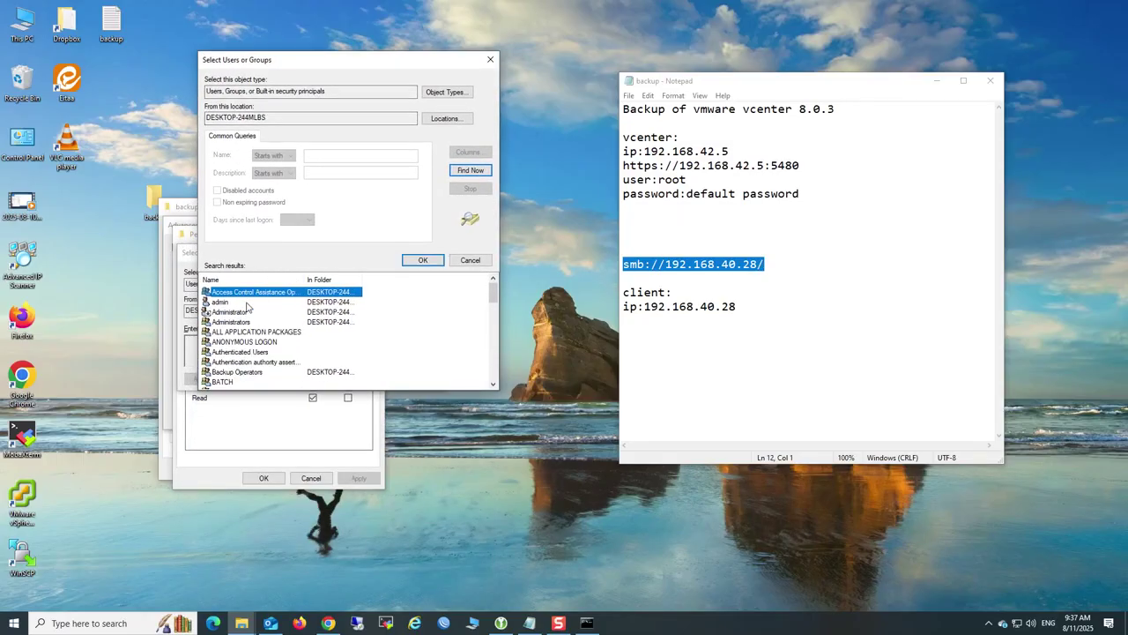
scroll(256, 308, down, 3)
scroll(267, 313, down, 1)
click(246, 362)
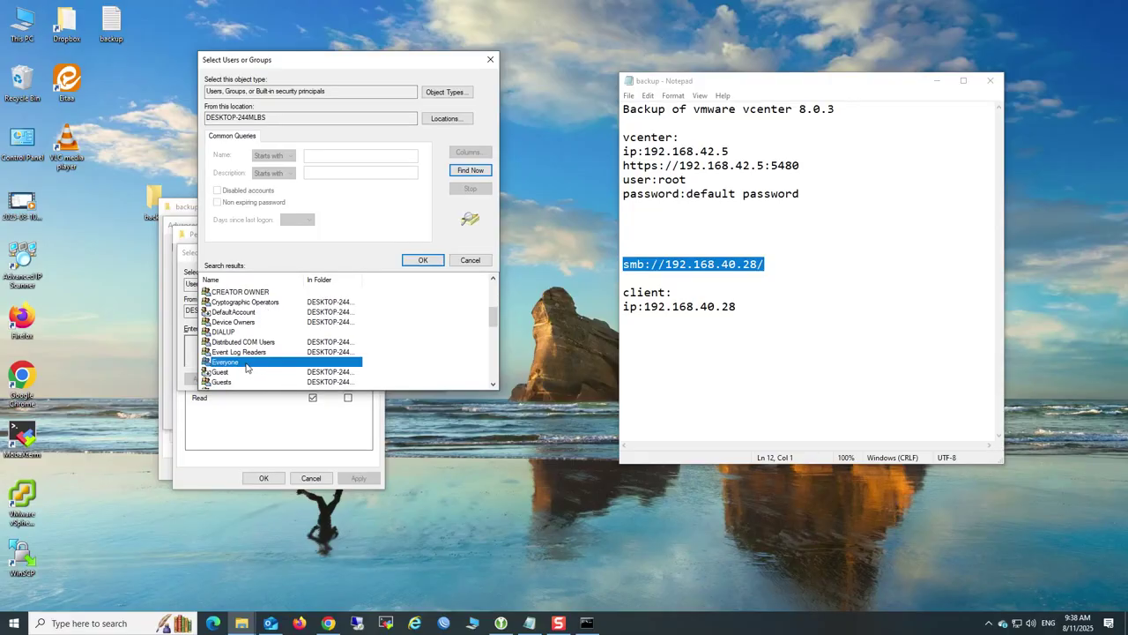
click(422, 262)
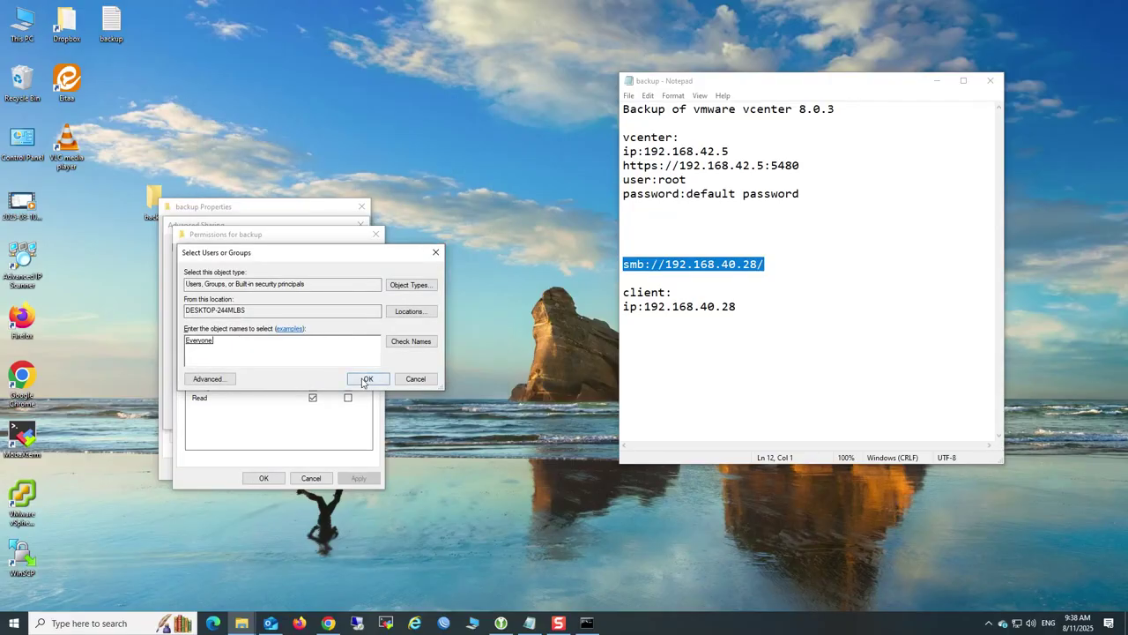
click(369, 379)
Allow Everyone Full Control, Change and Read, and close the sharing dialogs
click(313, 377)
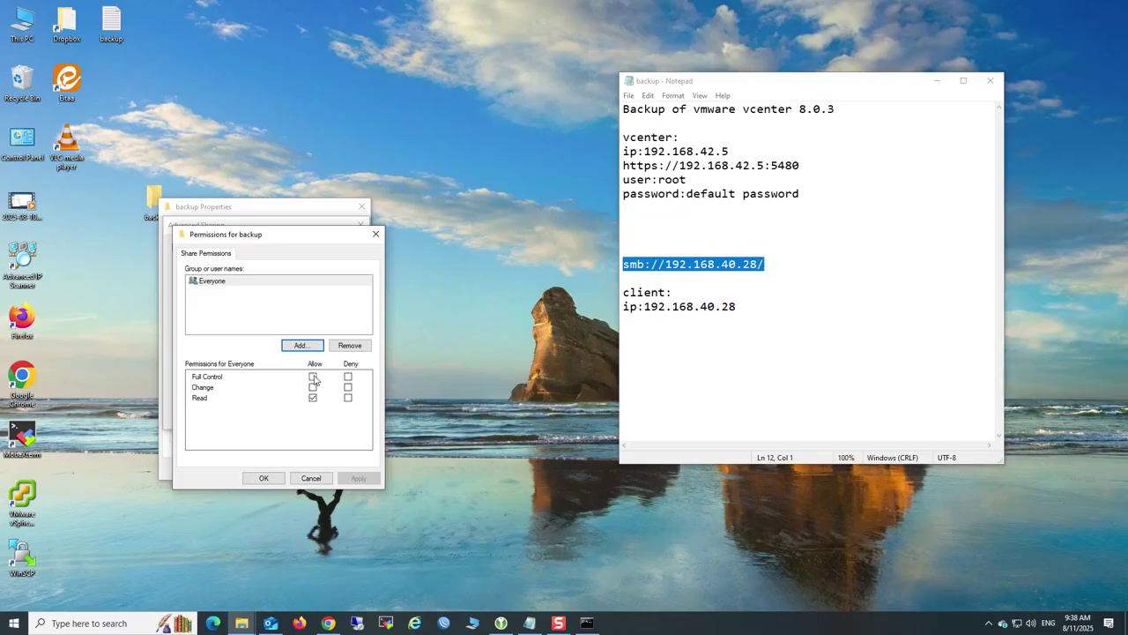
click(268, 478)
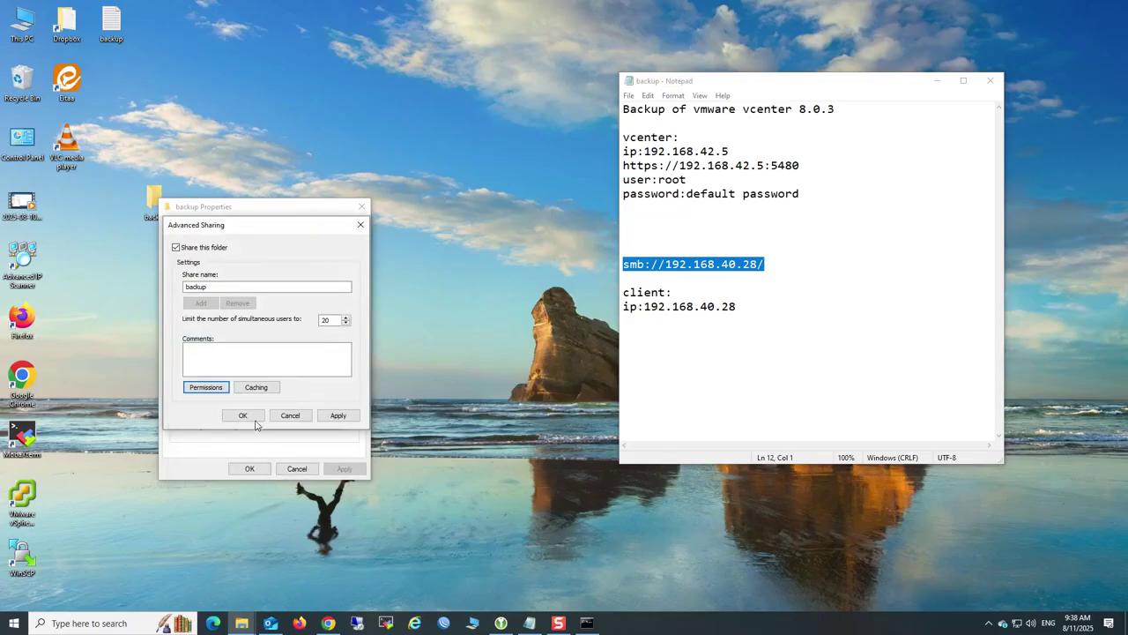
click(255, 417)
click(250, 469)
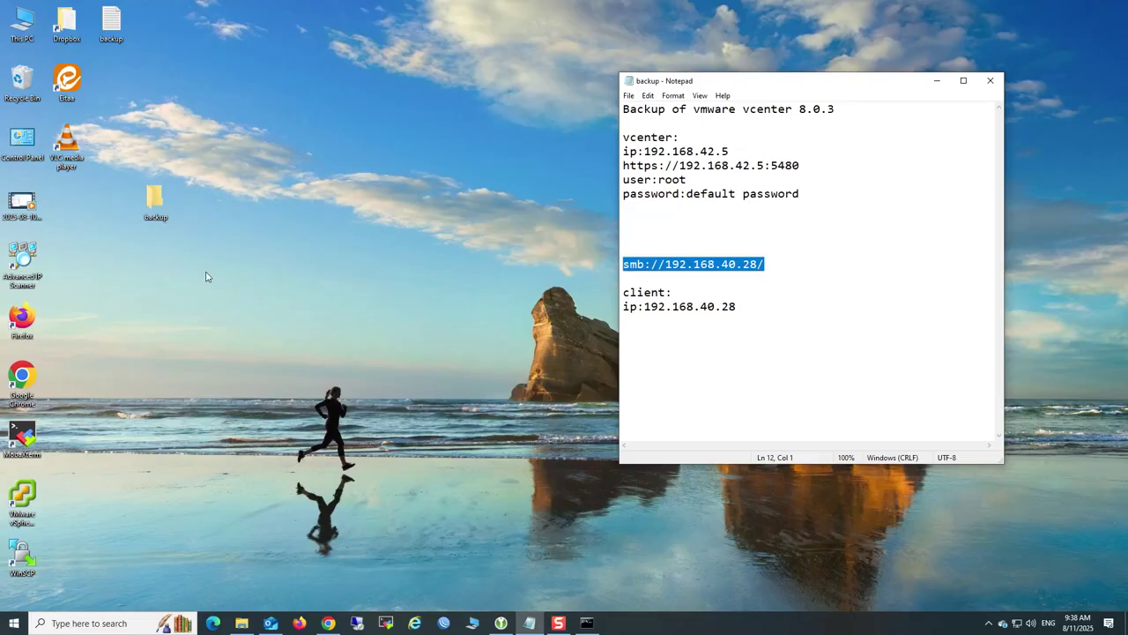
Start a Backup Now form with location smb://192.168.40.28/backup
mouse_move(328, 624)
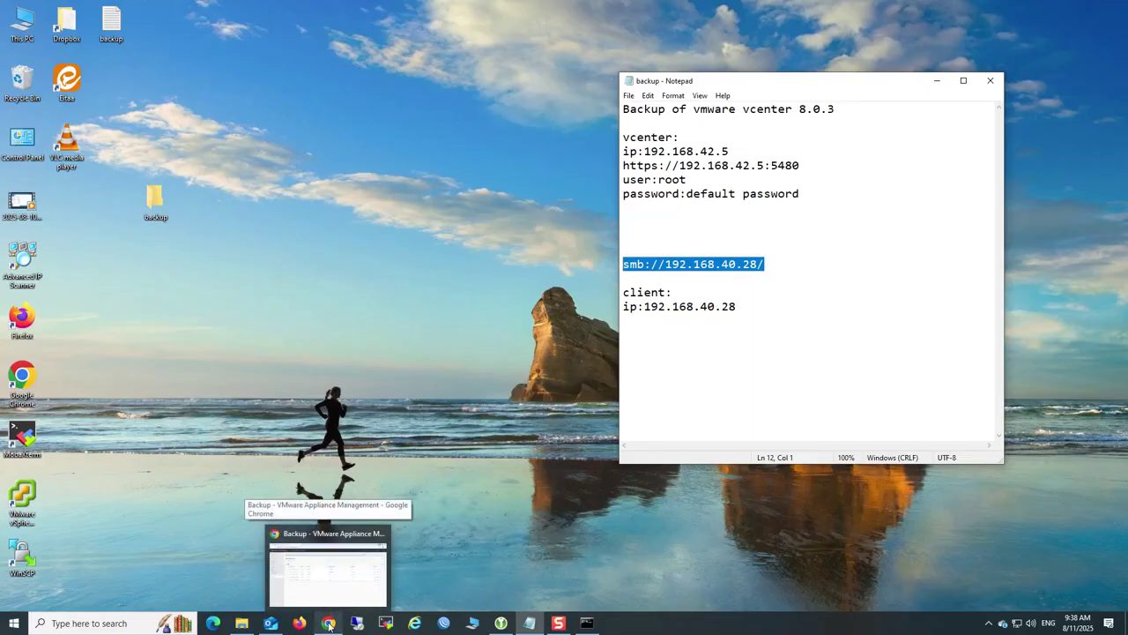
click(326, 550)
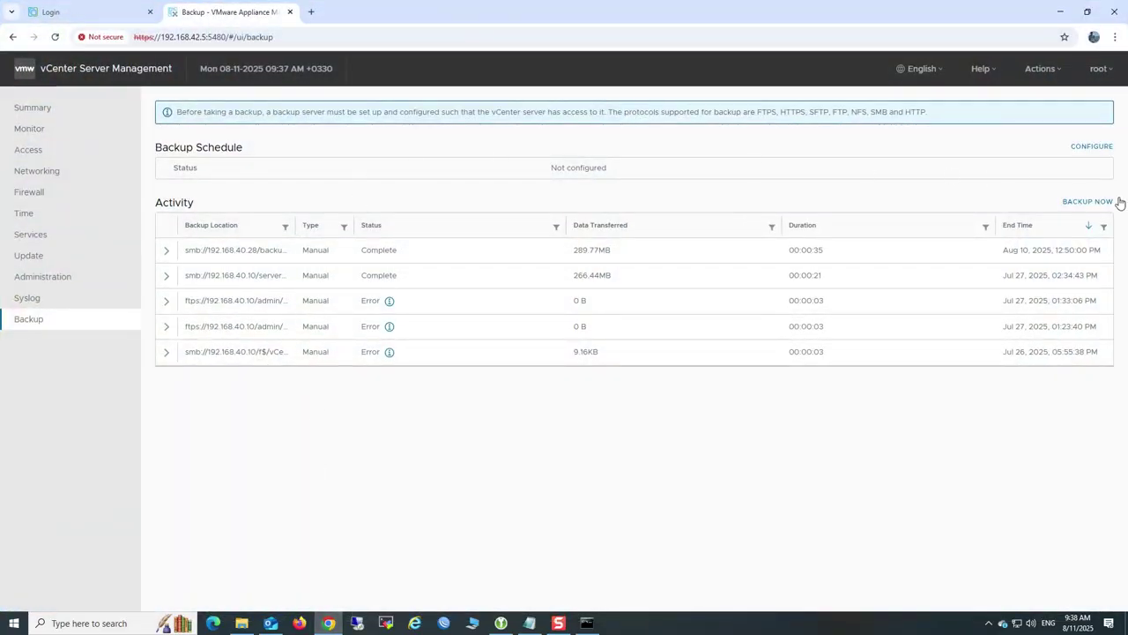
click(1090, 201)
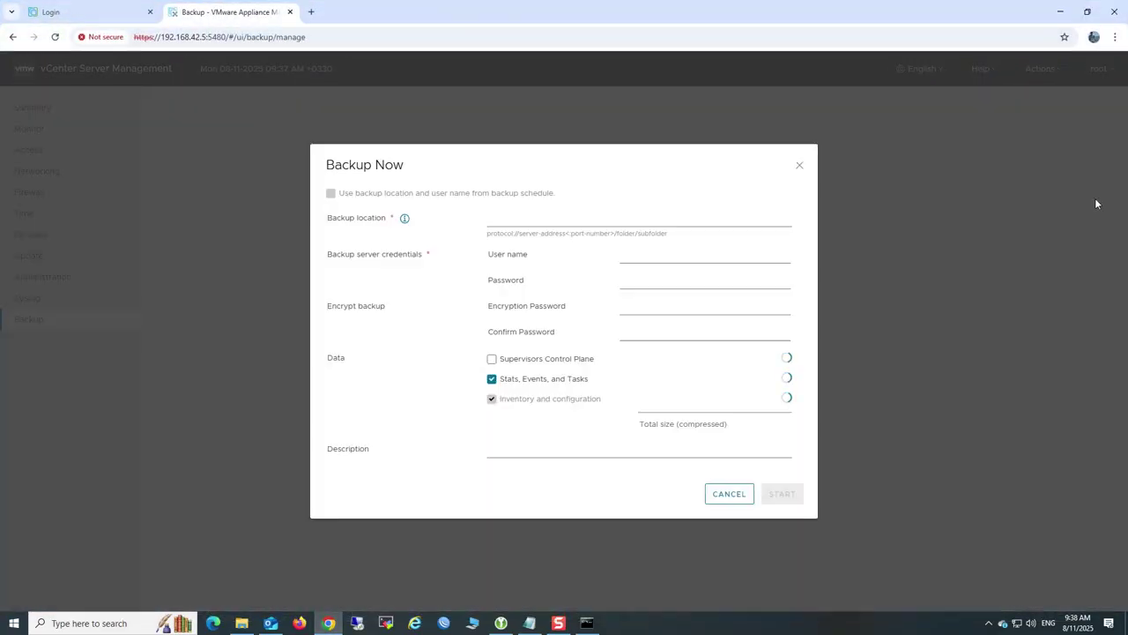
click(505, 218)
click(587, 267)
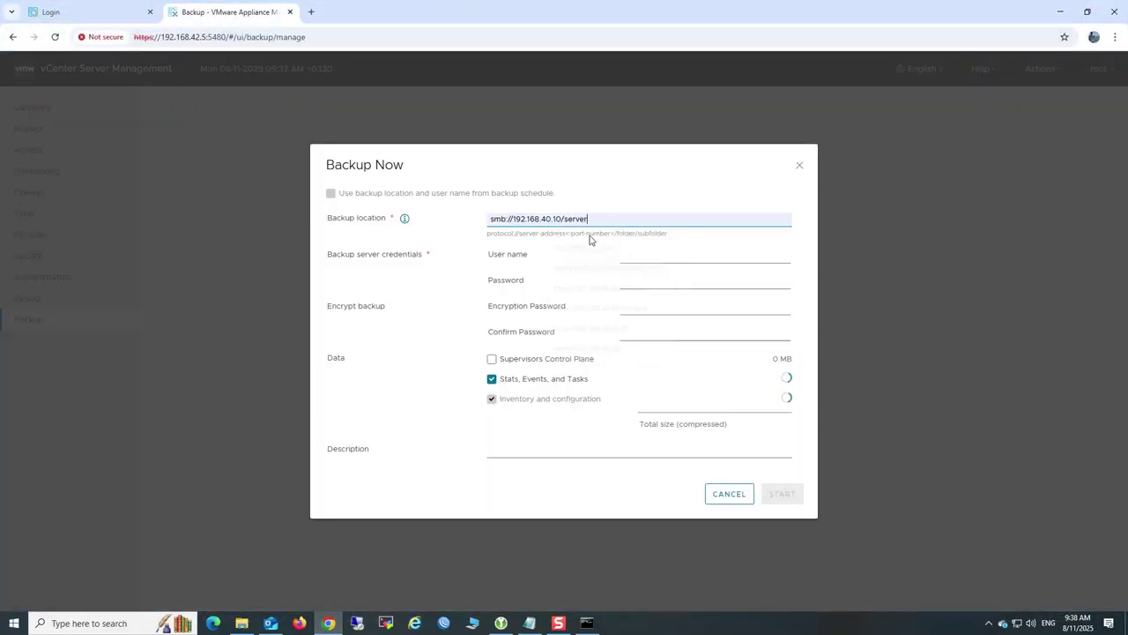
key(BackSpace)
key(BackSpace)
key(BackSpace)
key(BackSpace)
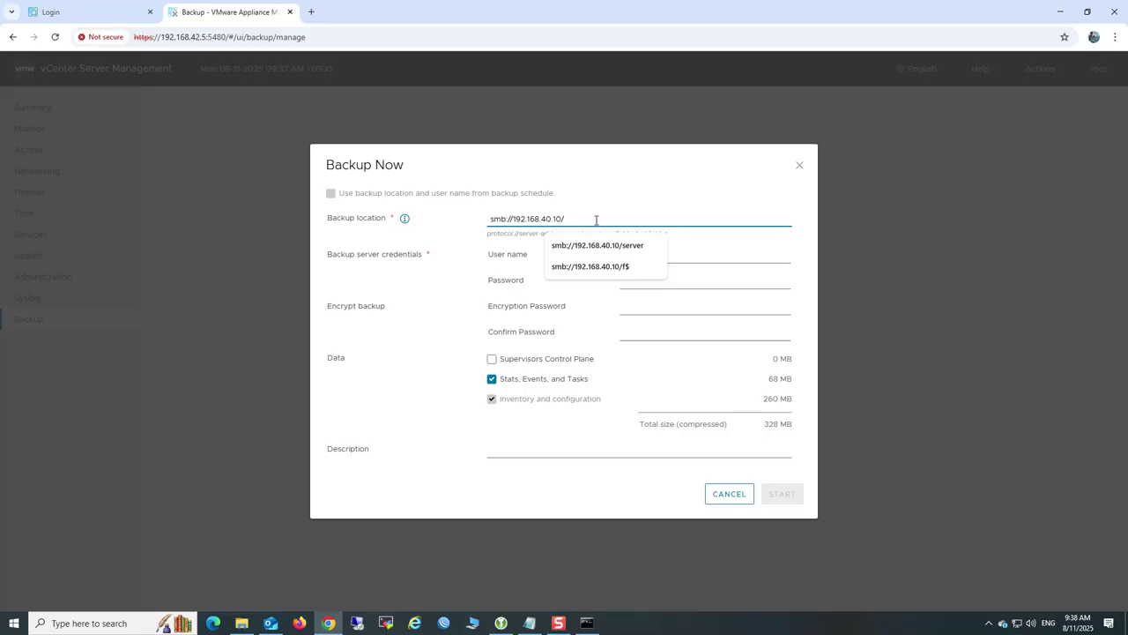
key(BackSpace)
text(28/)
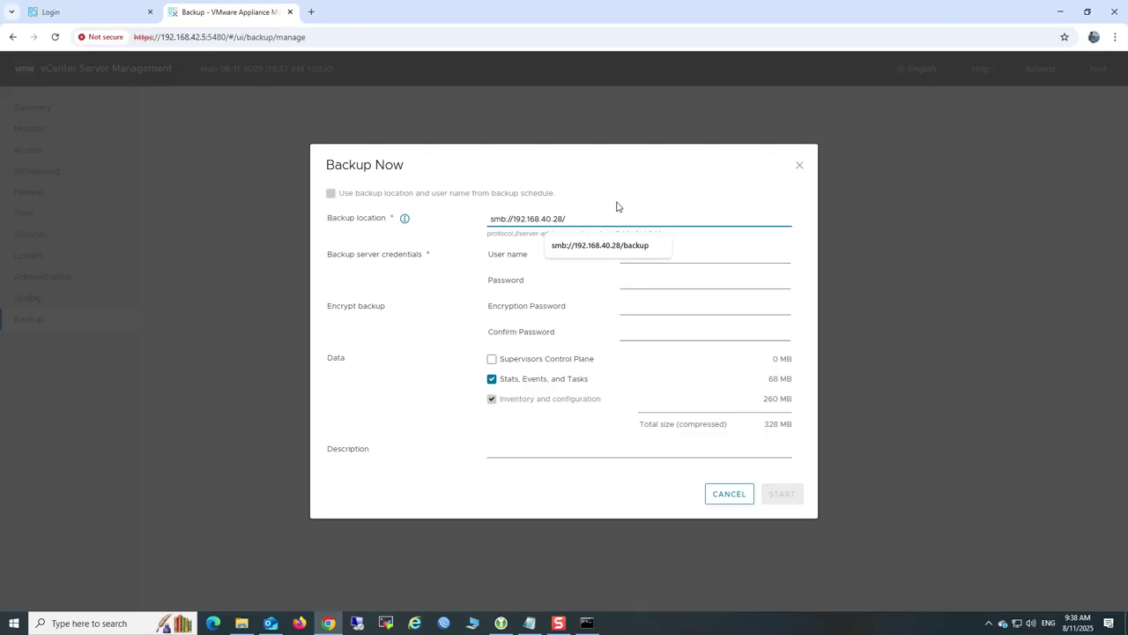
click(618, 250)
Fill in the saved share user name and move to the password field
click(632, 258)
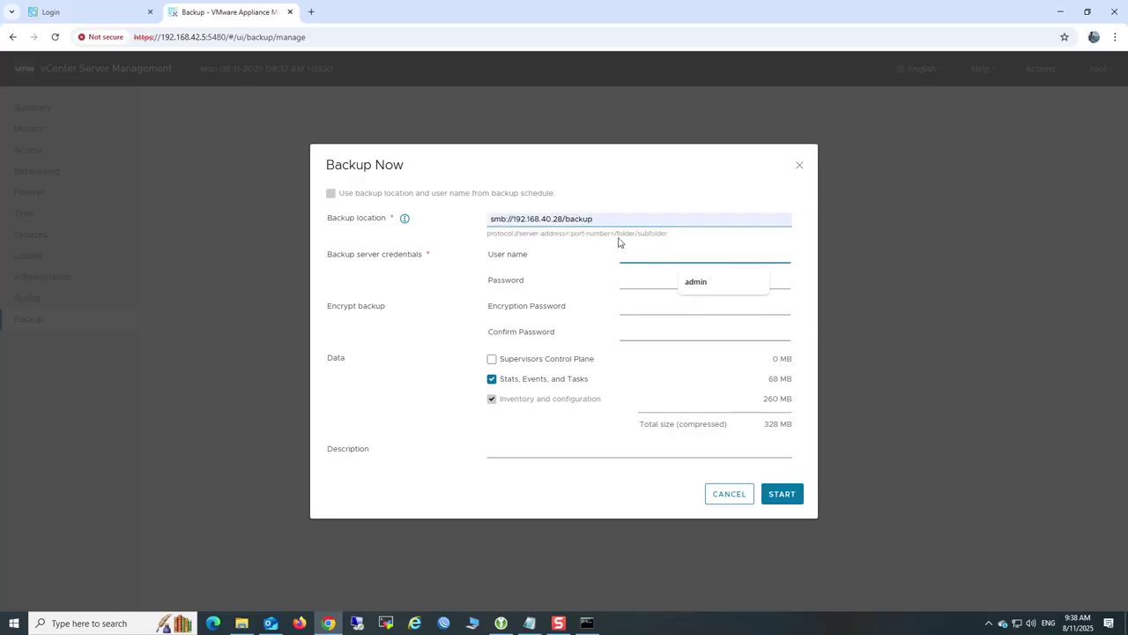
click(693, 282)
click(642, 285)
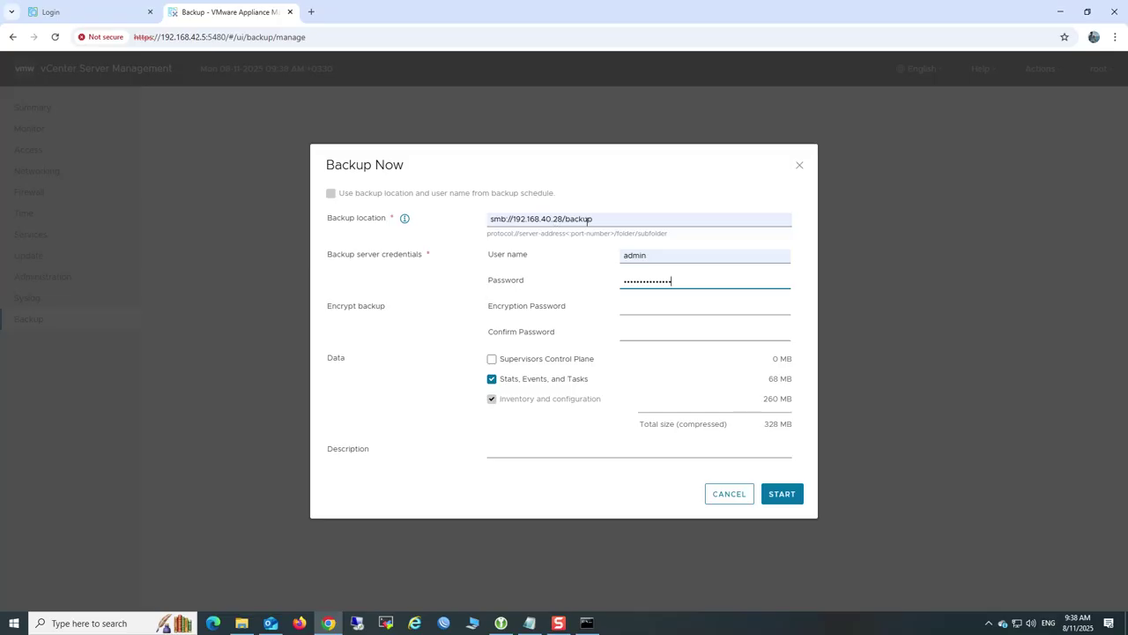
Start the backup and let it complete, 290.72 MB in 00:00:27
click(791, 494)
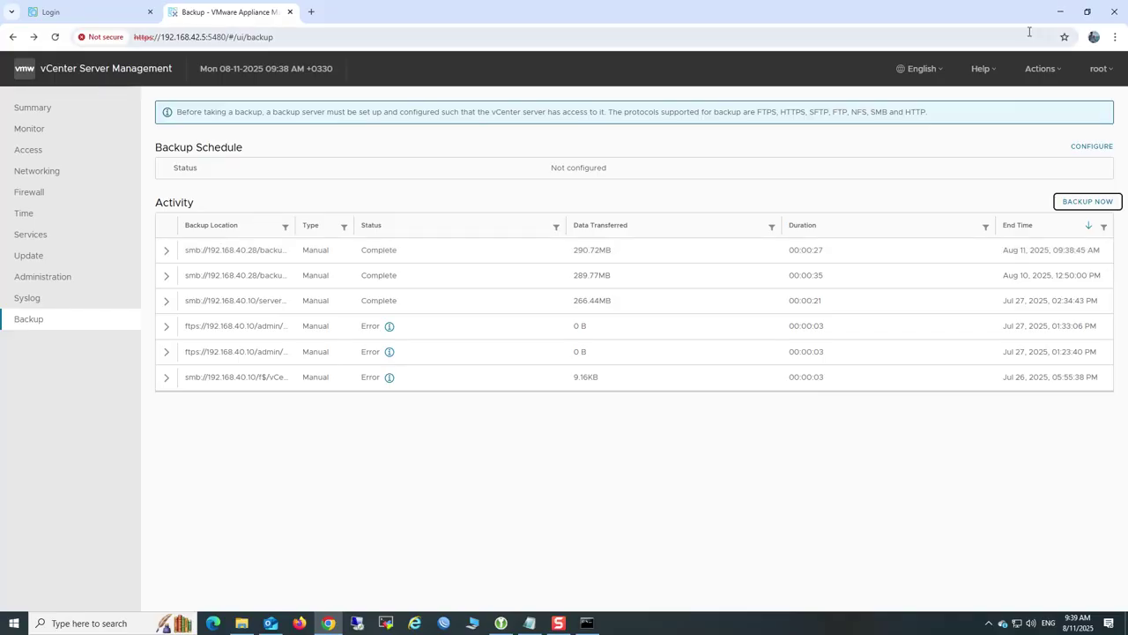
Browse backup › vCenter › M_8.0.3.00000 and refresh to see its 18 backup files
click(1060, 11)
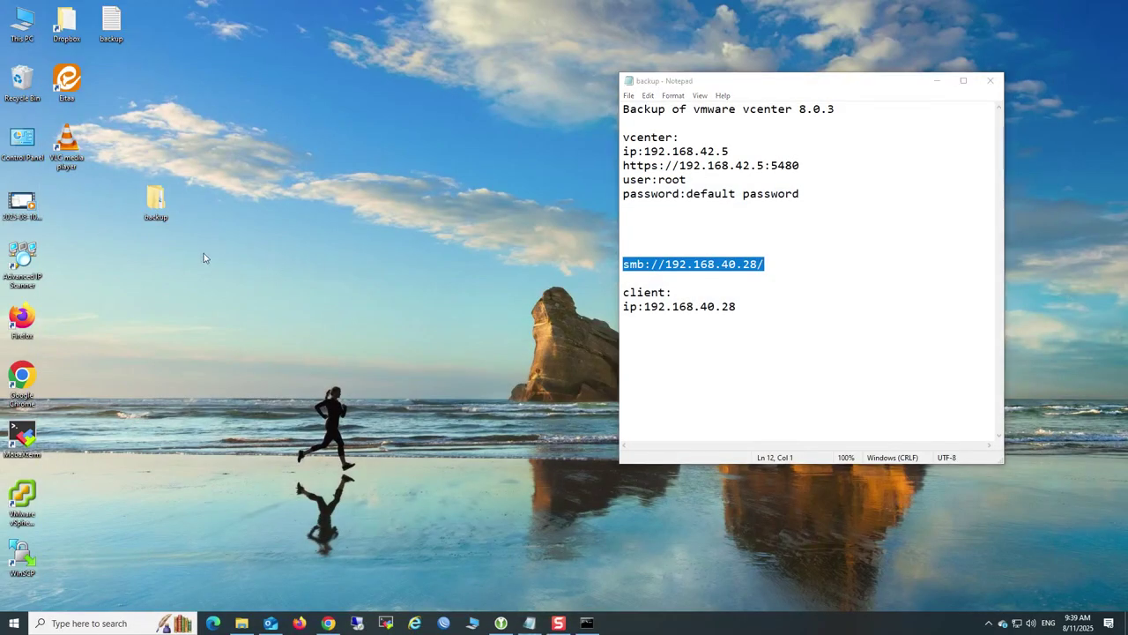
double_click(157, 201)
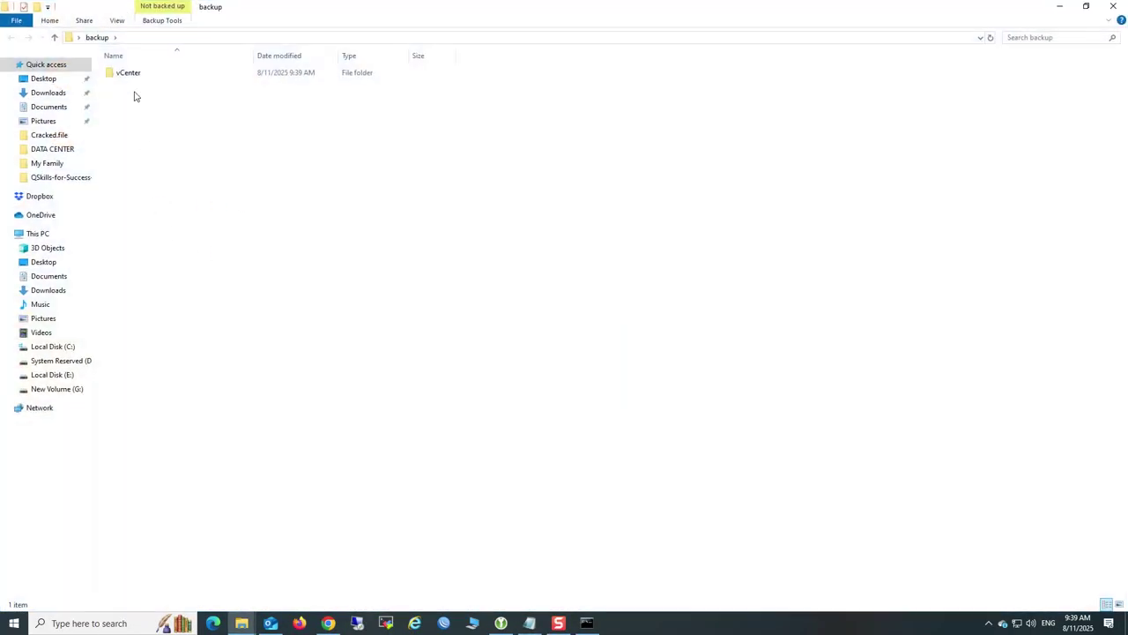
double_click(130, 72)
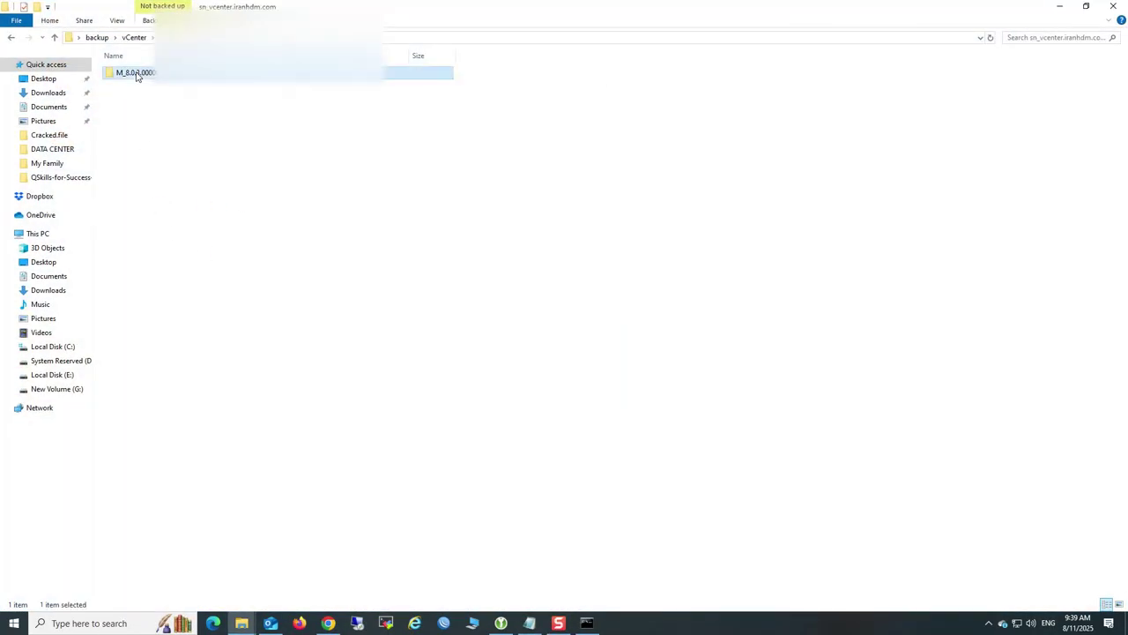
double_click(136, 73)
right_click(272, 382)
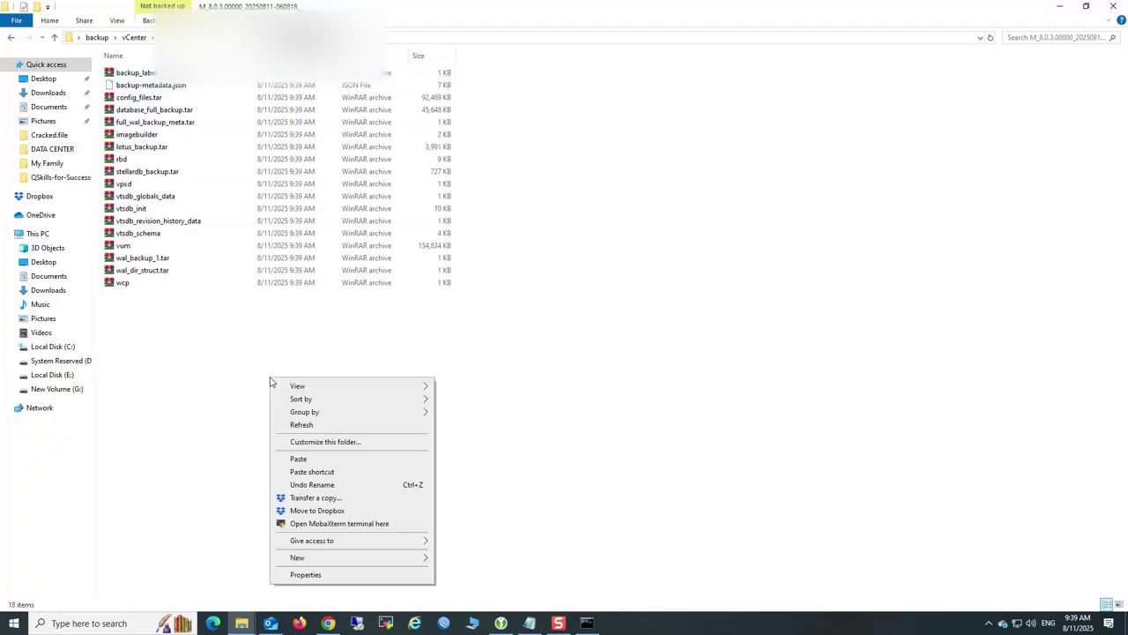
click(297, 425)
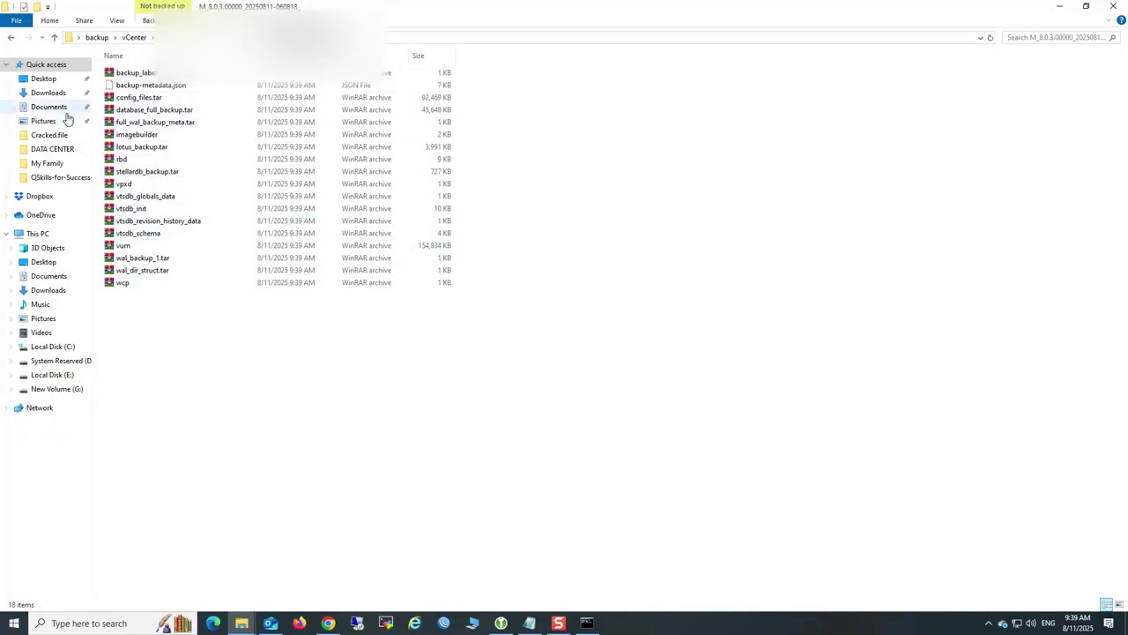
click(10, 37)
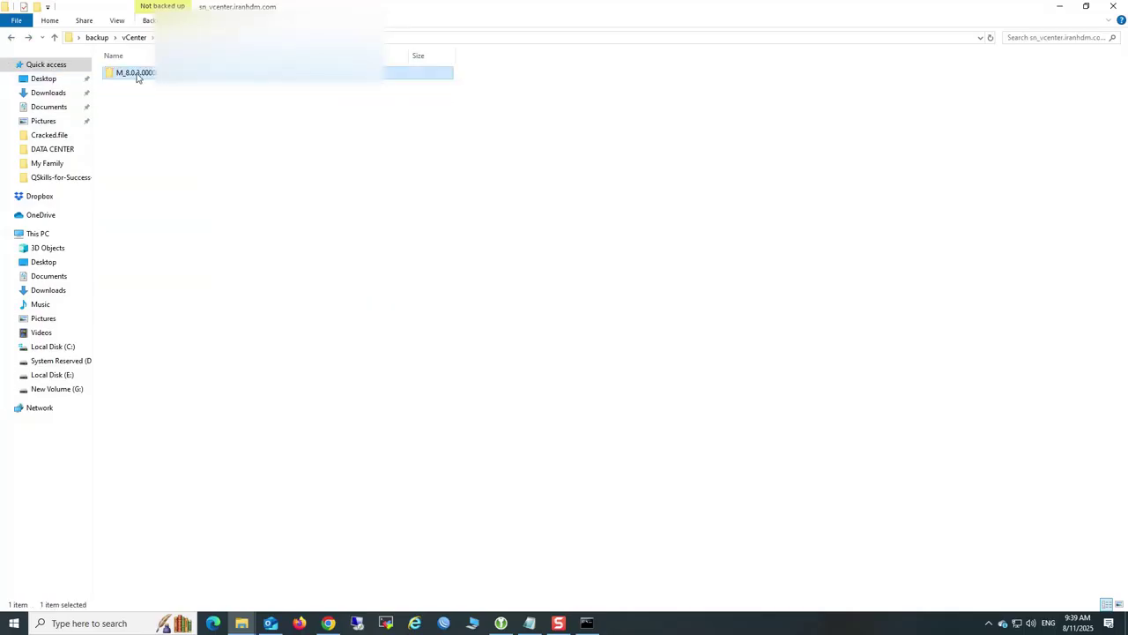